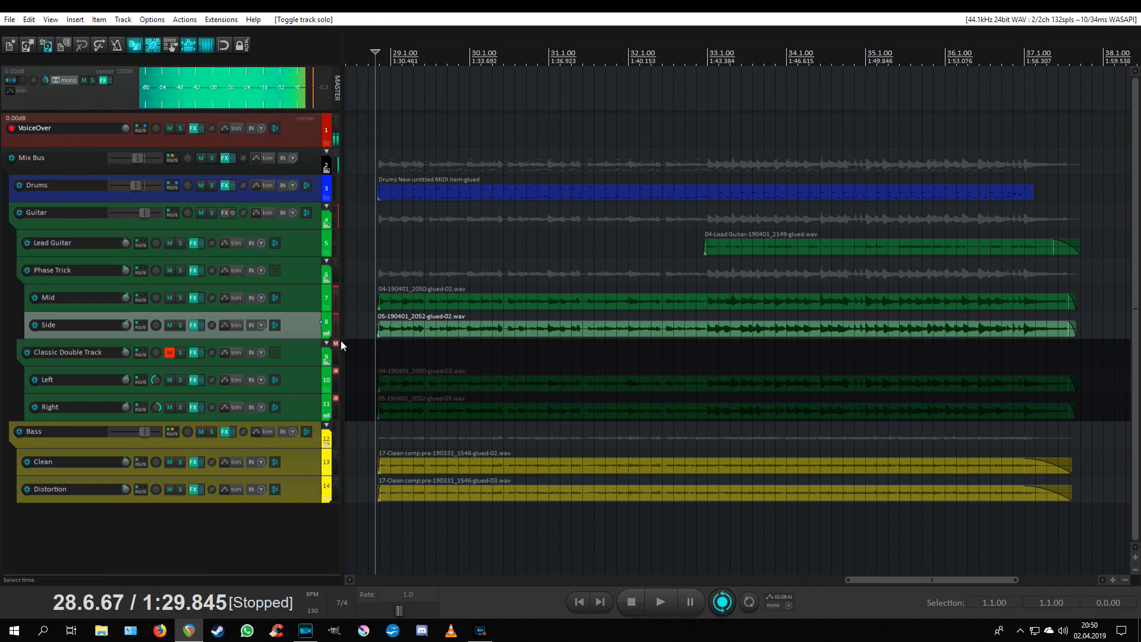
- Play the mix from just before the guitars start, comparing the Side track with Channel Polarity Control bypassed and enabled
left_click(312, 302)
left_click(308, 333)
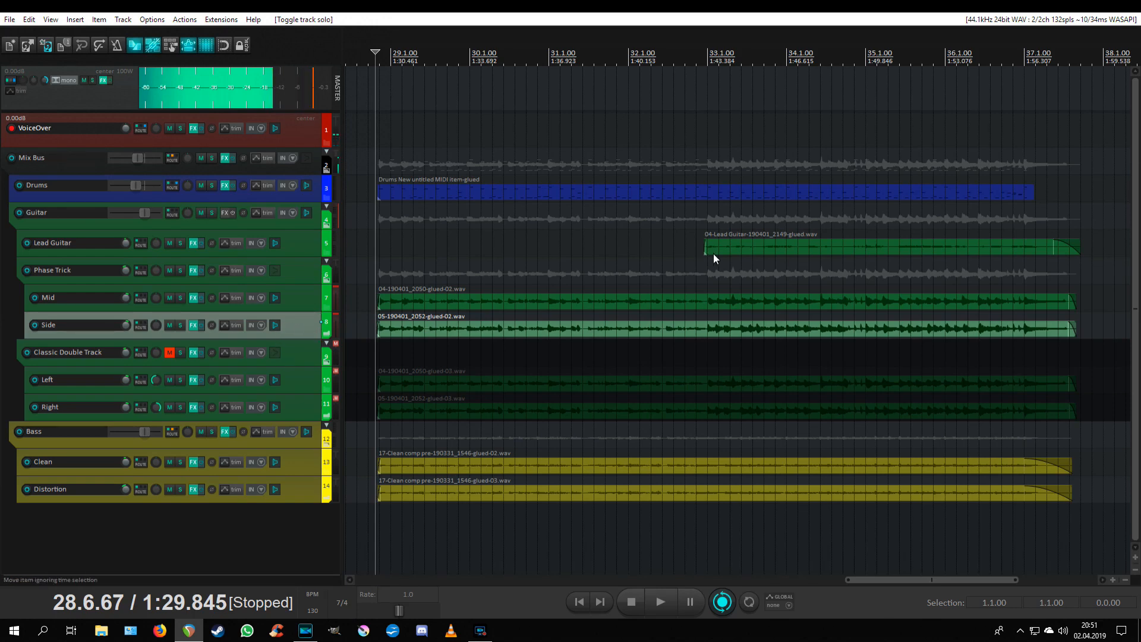
key("Left")
key("Left")
key("Left")
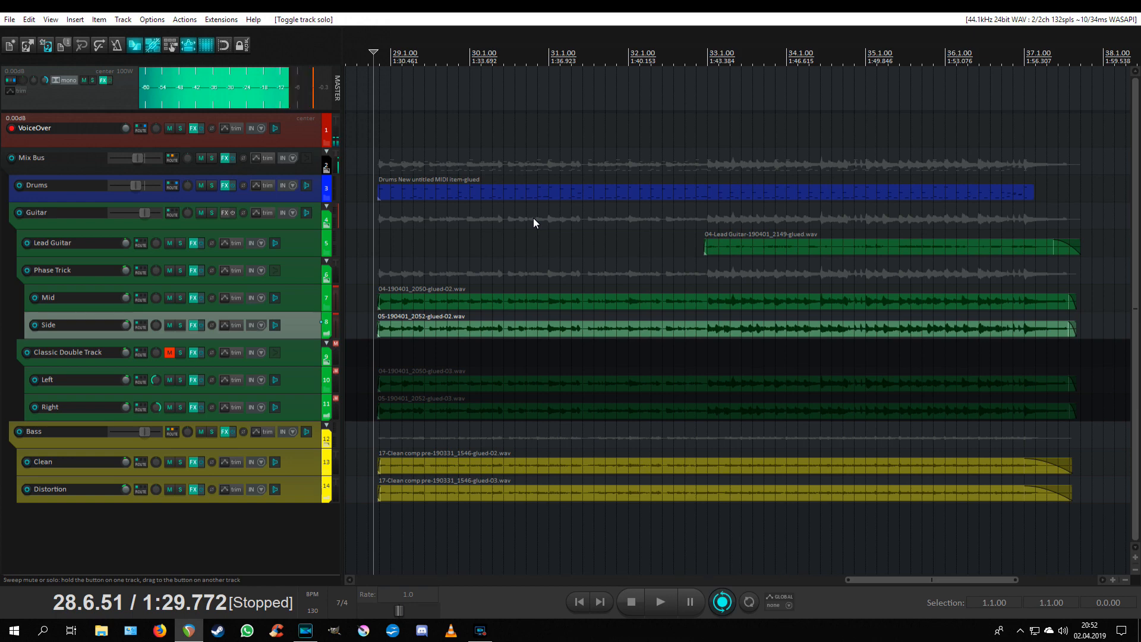
key("space")
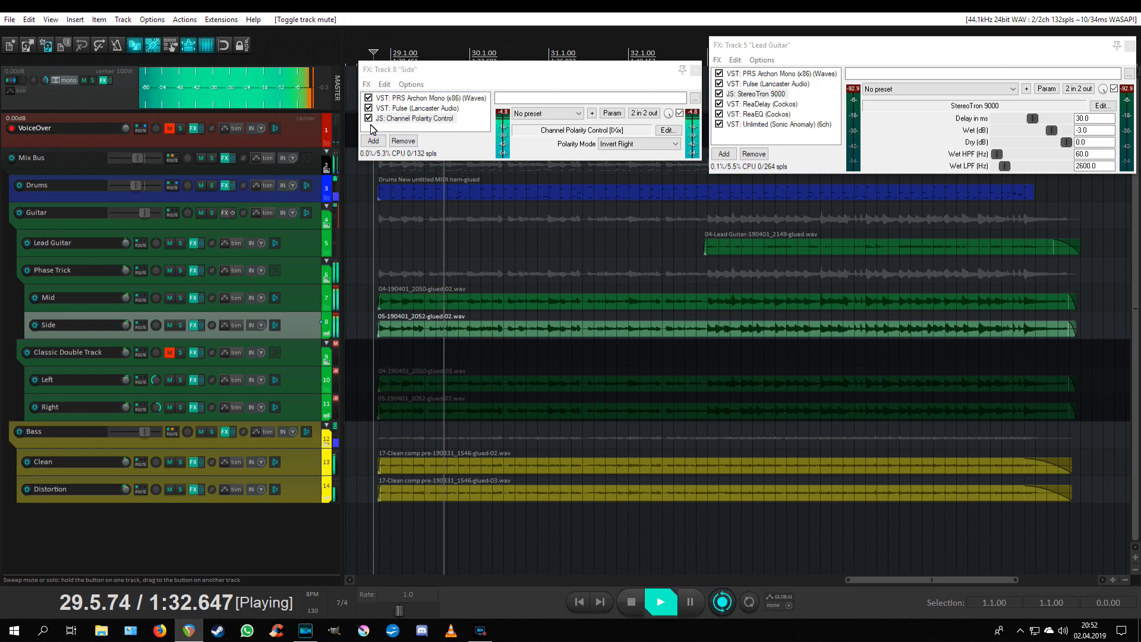
left_click(369, 118)
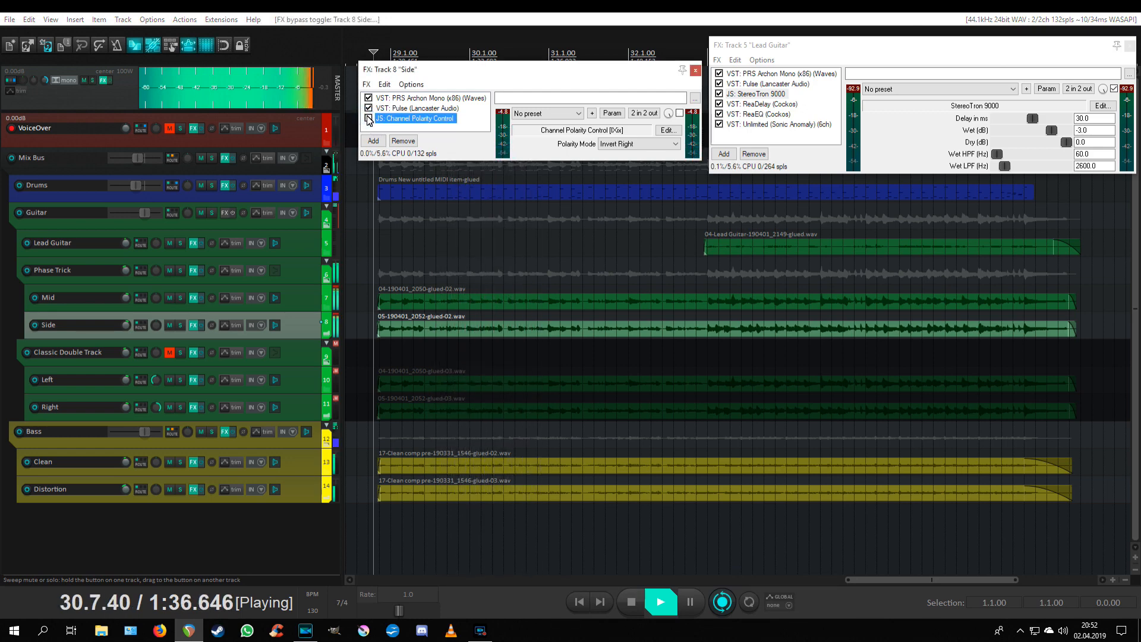
left_click(368, 118)
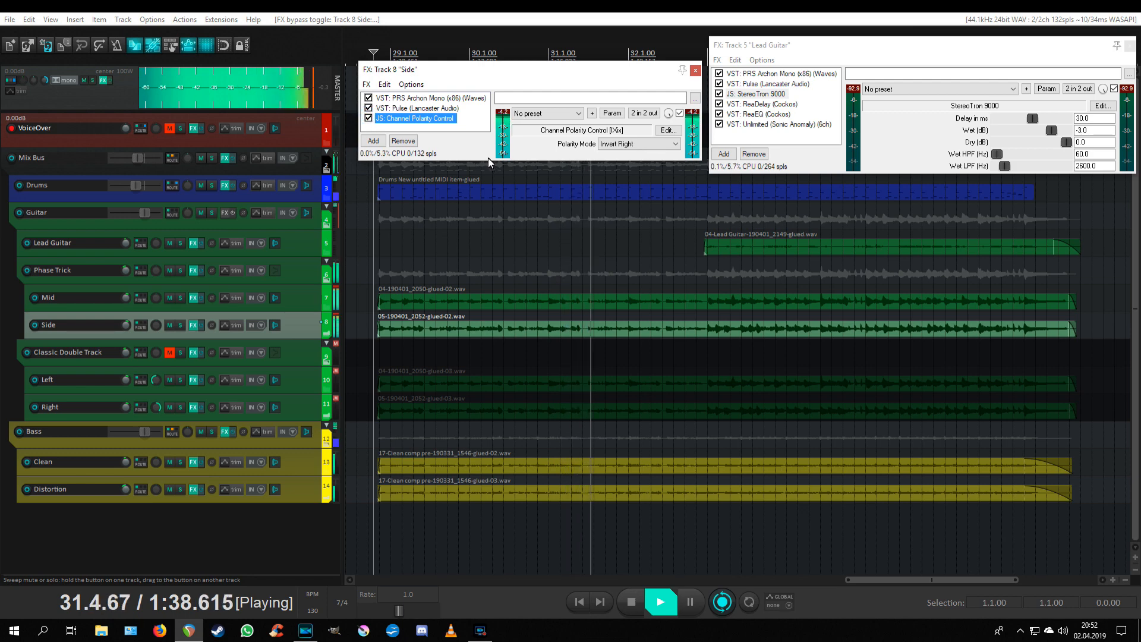
left_click(368, 119)
left_click(369, 118)
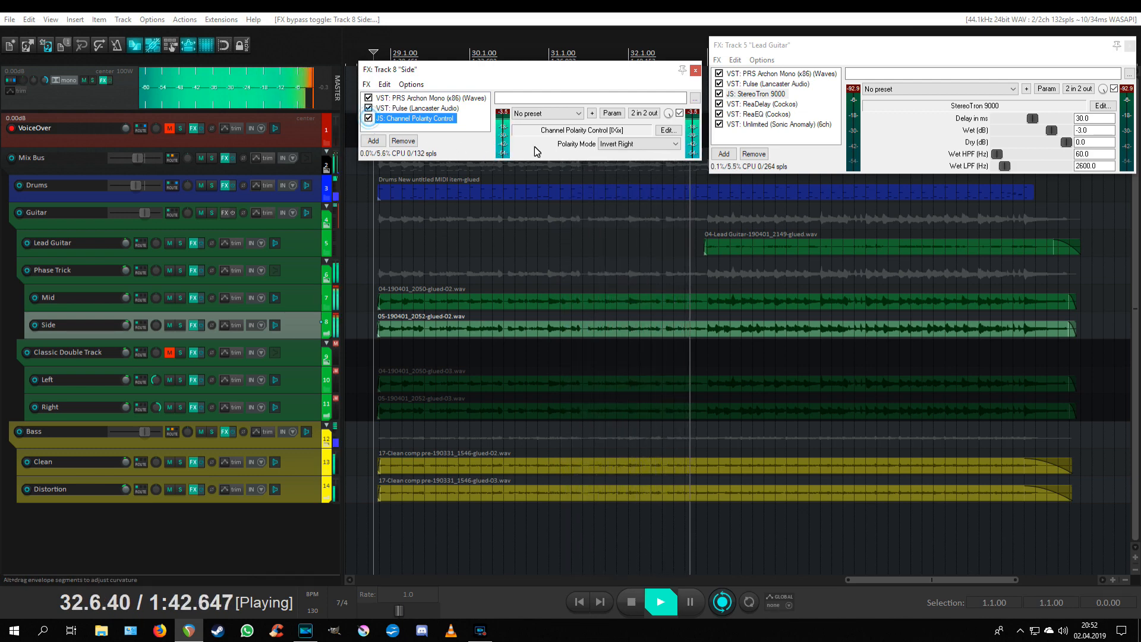
- Compare the Lead Guitar with StereoTron 9000 bypassed and enabled, ending with it enabled and playback stopped
left_click(719, 93)
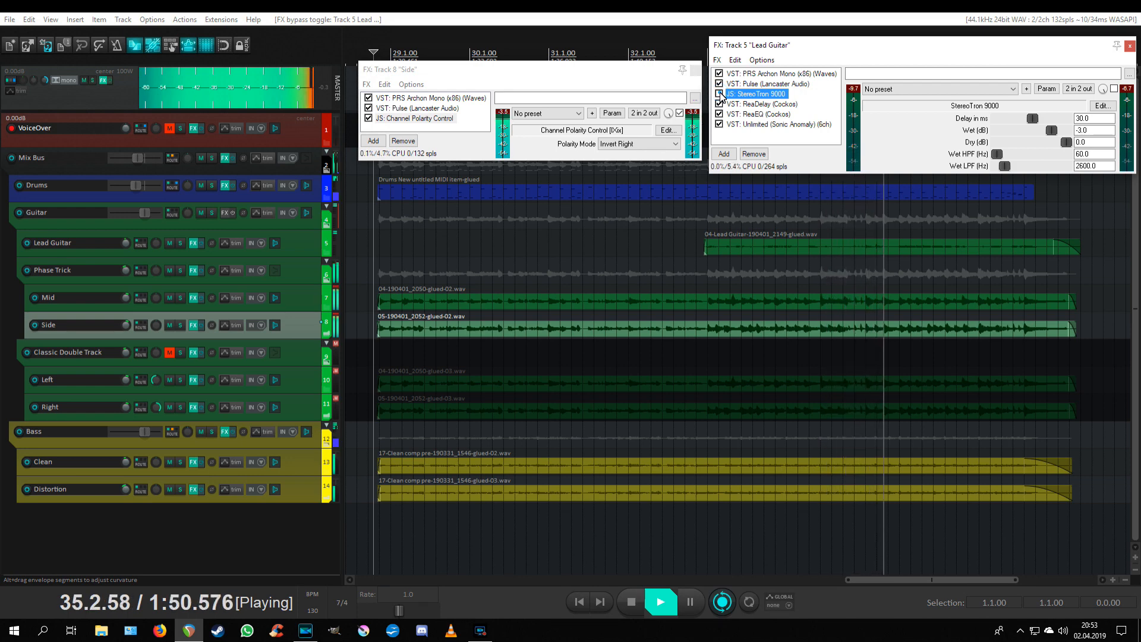
left_click(720, 94)
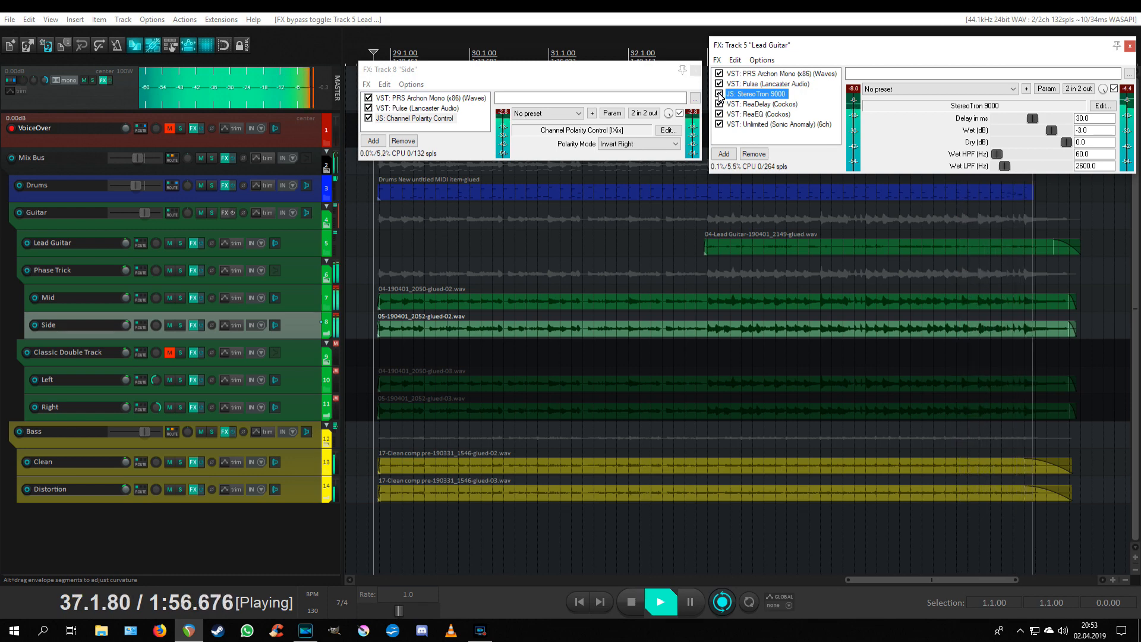
key("space")
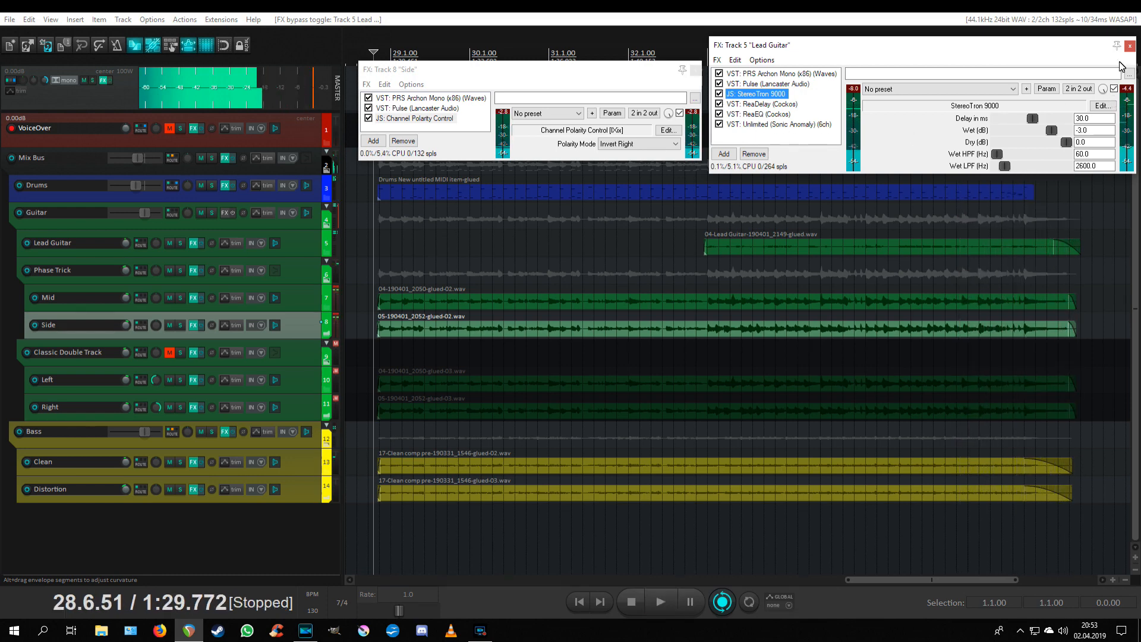
- Select the Mid and Side guitar recordings in turn at their start
left_click(339, 307)
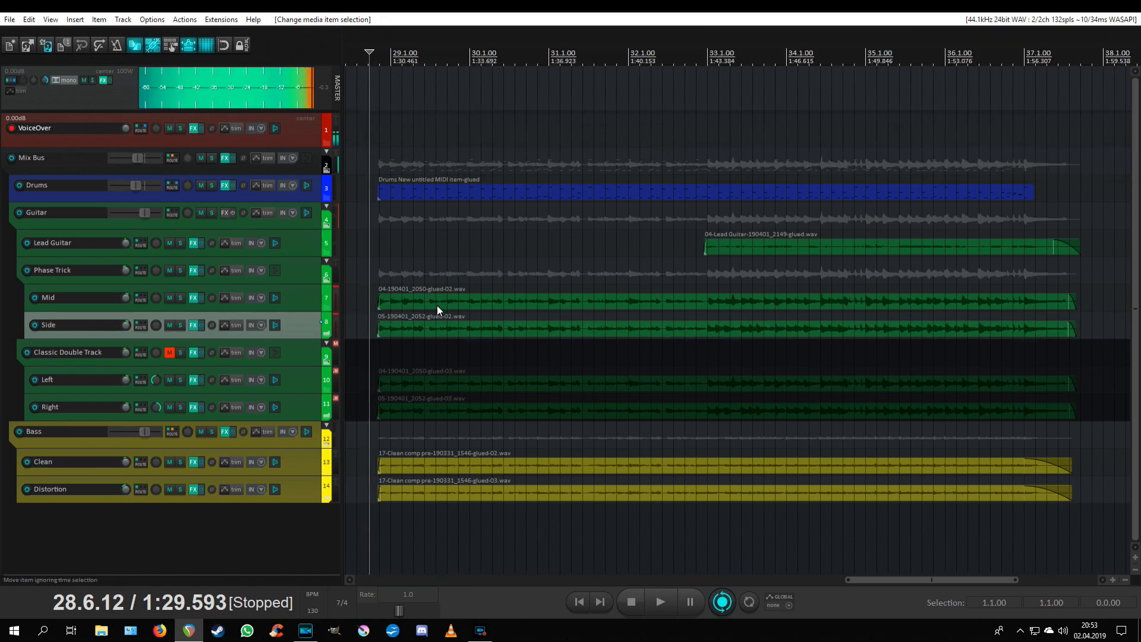
left_click(380, 299)
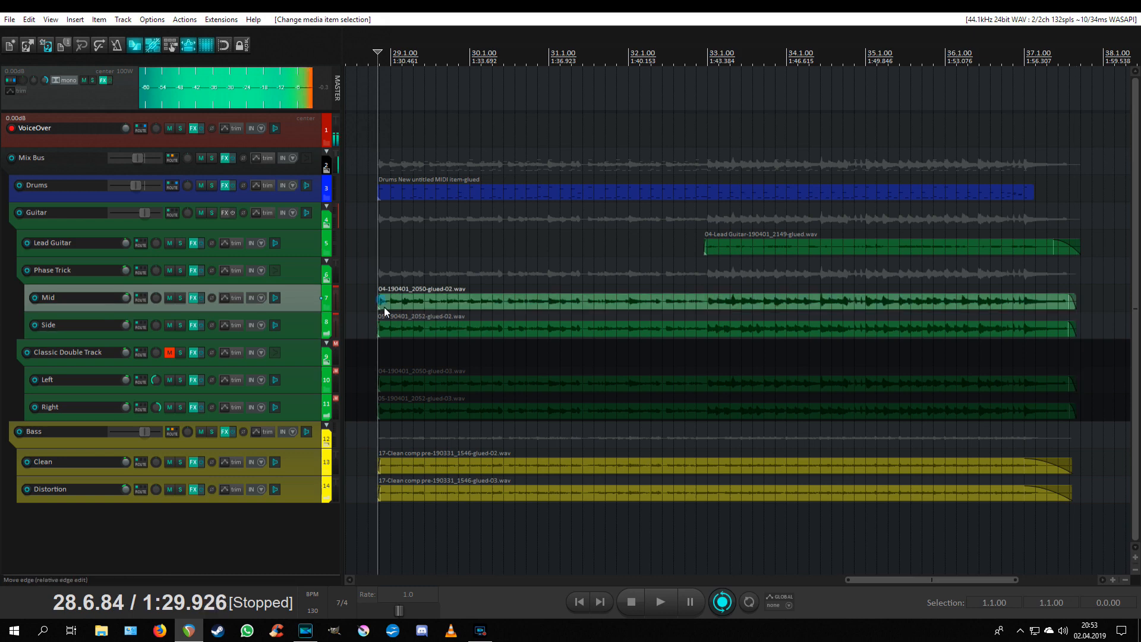
left_click(380, 331)
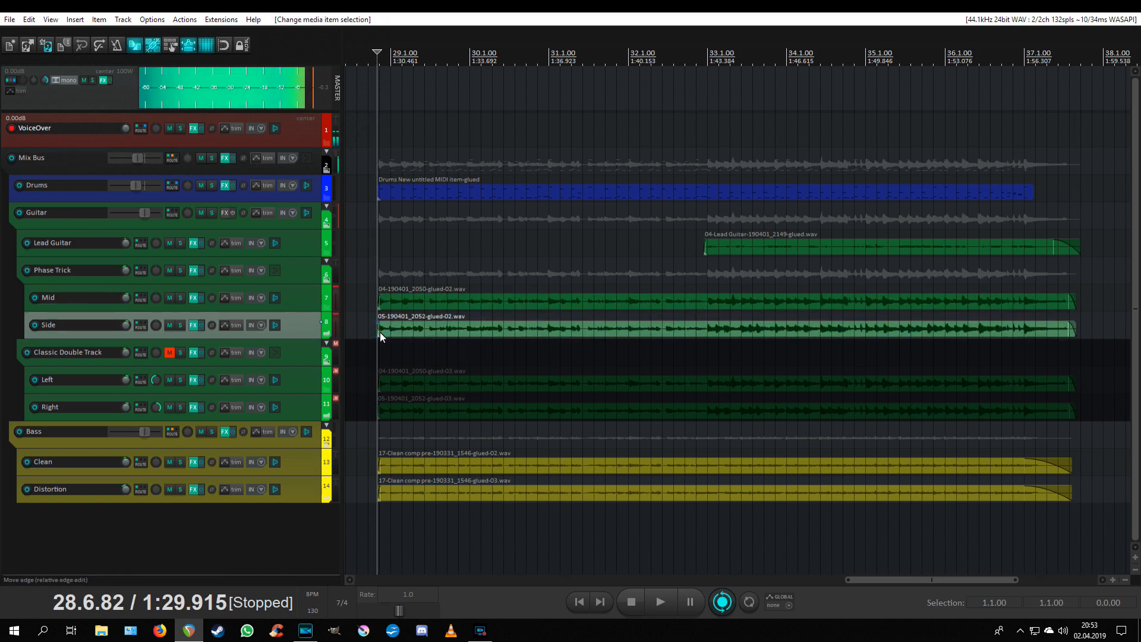
- Inspect the panning of the Left and Right tracks in the Classic Double Track folder
left_click(291, 349)
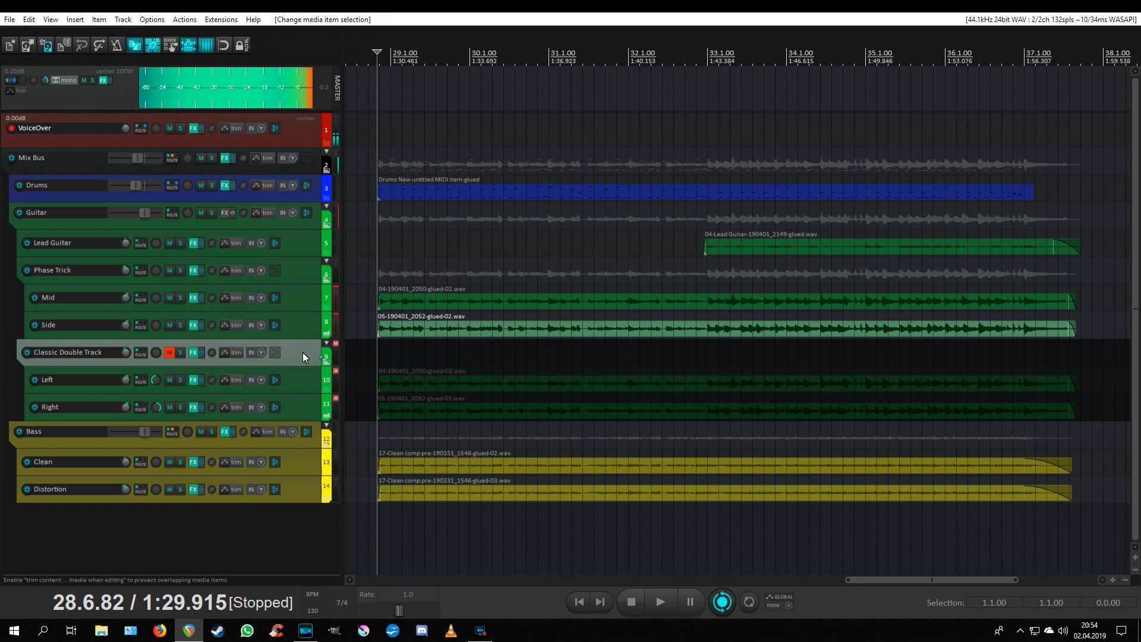
left_click(301, 298)
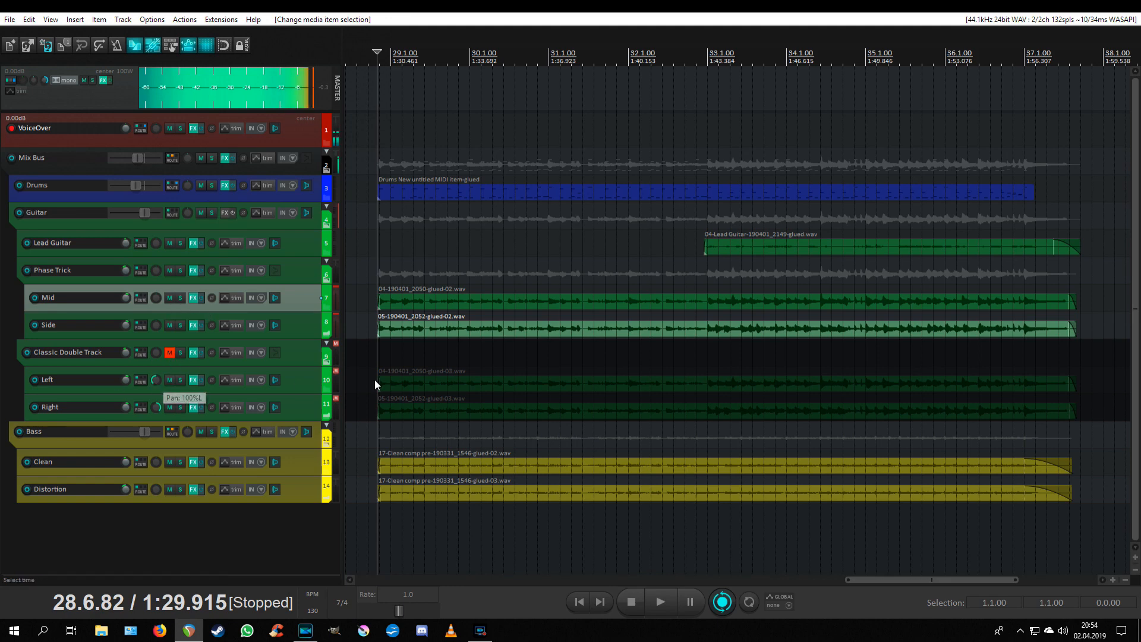
left_click(176, 387)
left_click_drag(155, 380, 159, 405)
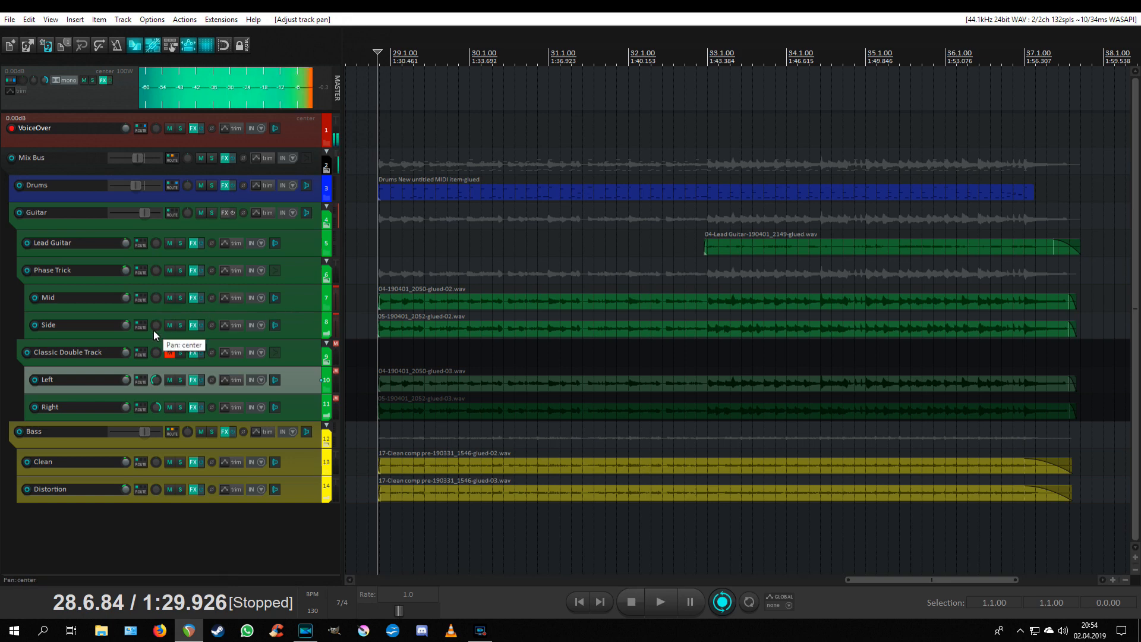
- Open the Side track's effects and choose Invert Right as the polarity mode in Channel Polarity Control
left_click(193, 325)
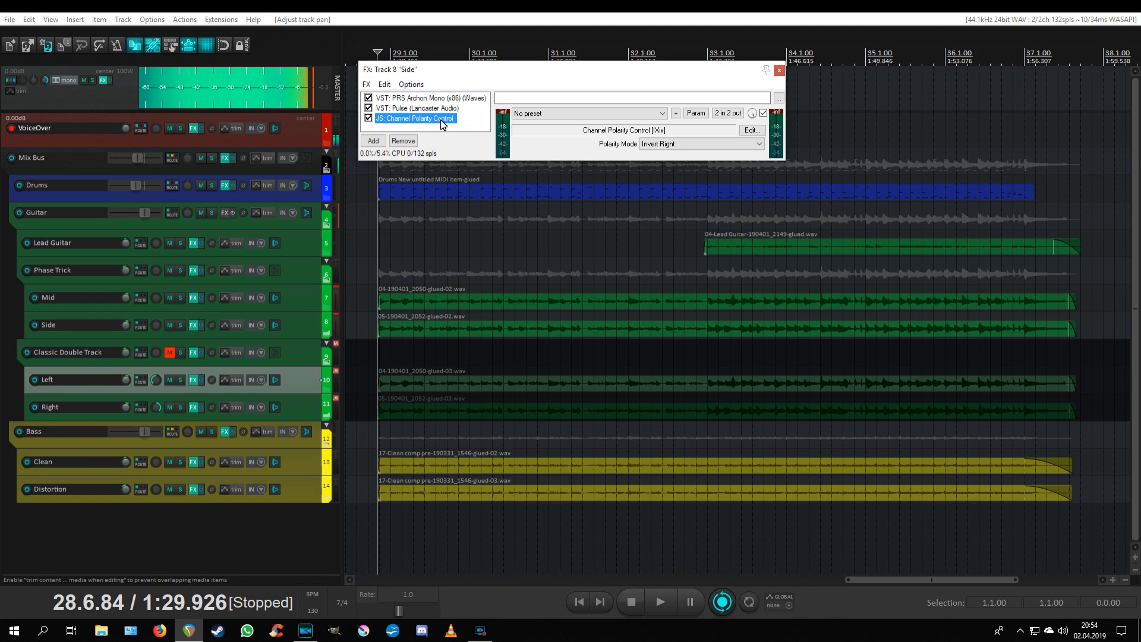
left_click(662, 143)
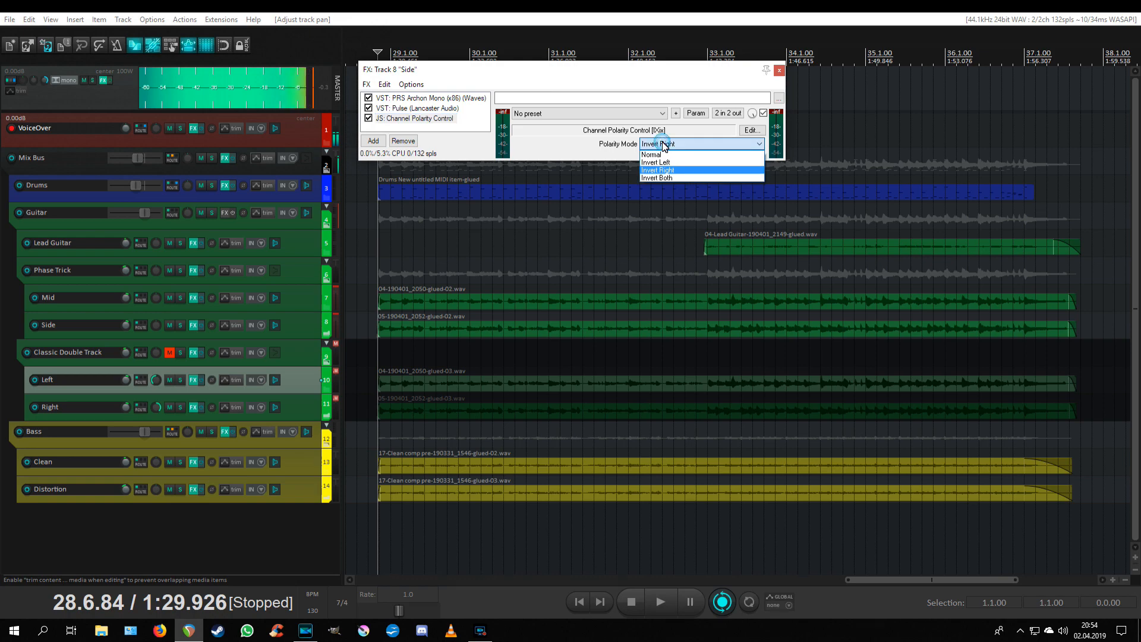
left_click(443, 330)
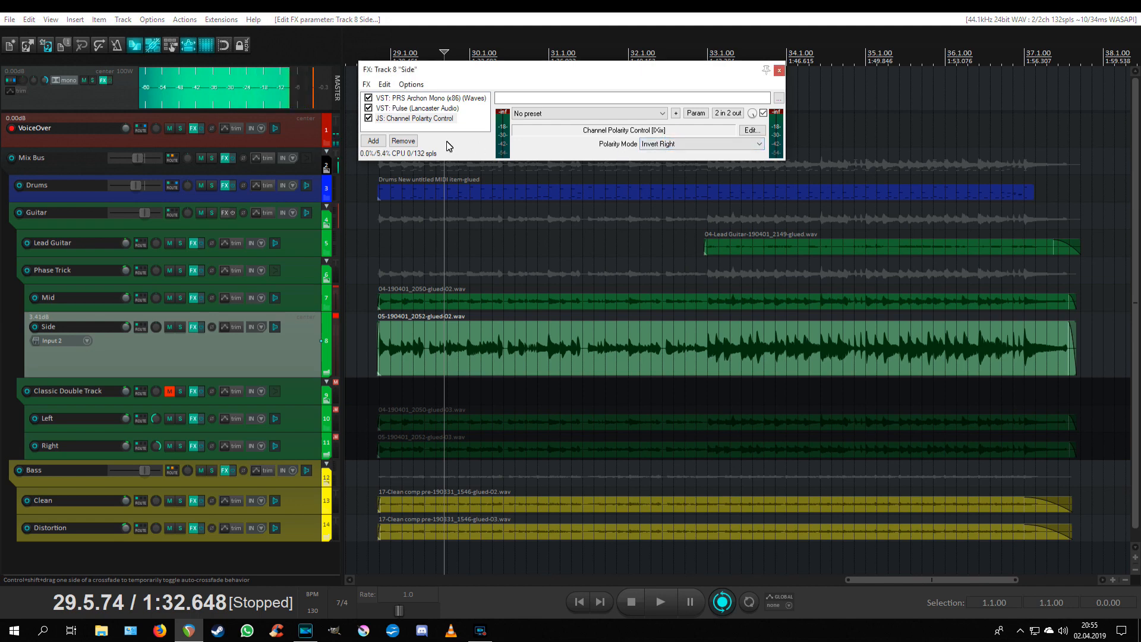
- Examine the input and output routing of Channel Polarity Control in its plug-in pin connector
left_click(418, 119)
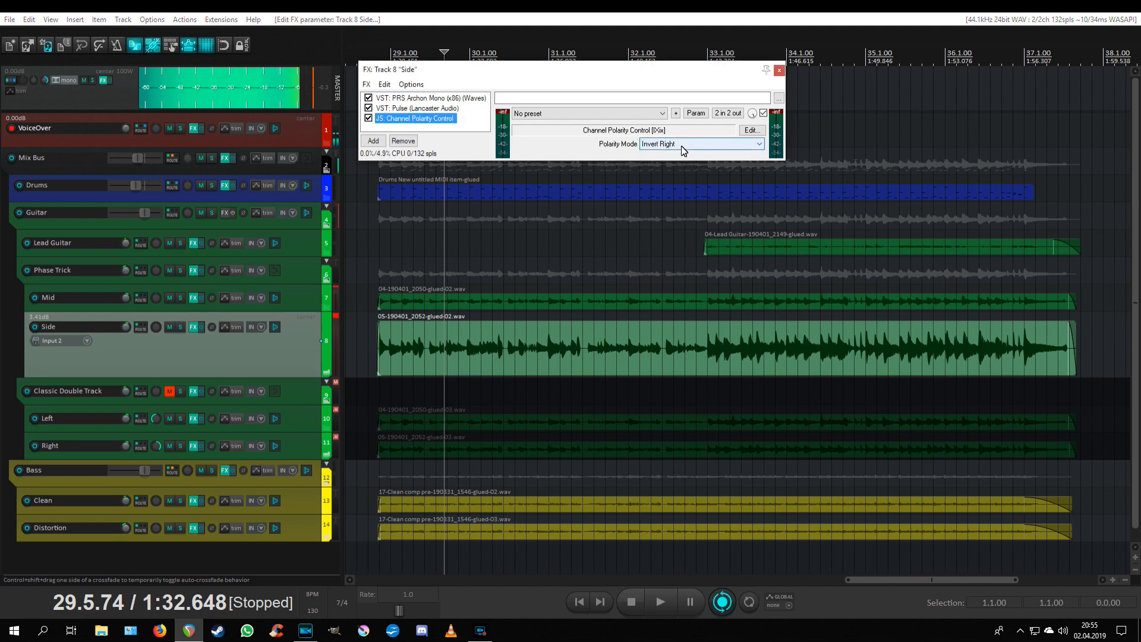
left_click(718, 114)
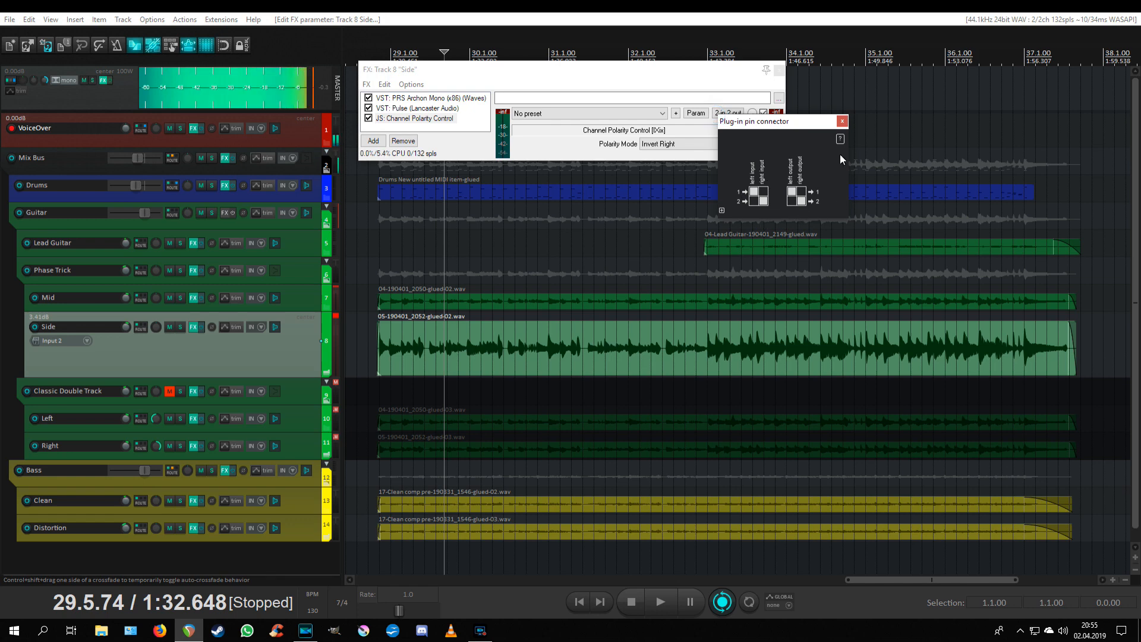
left_click(845, 122)
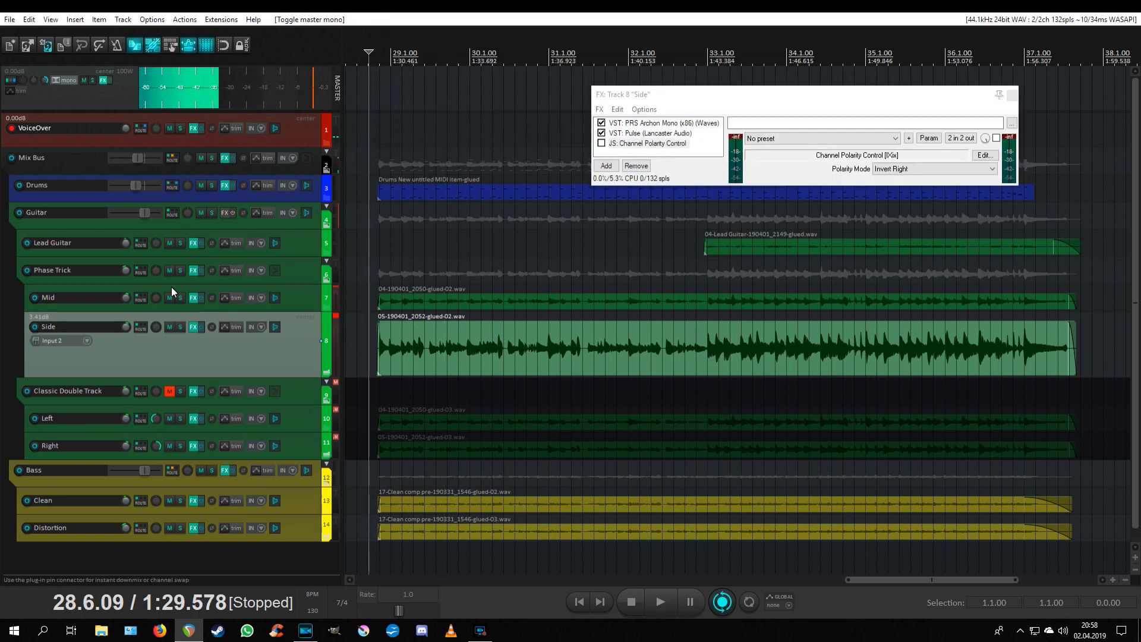
- Switch the master output to mono and play the Side track soloed
left_click(72, 88)
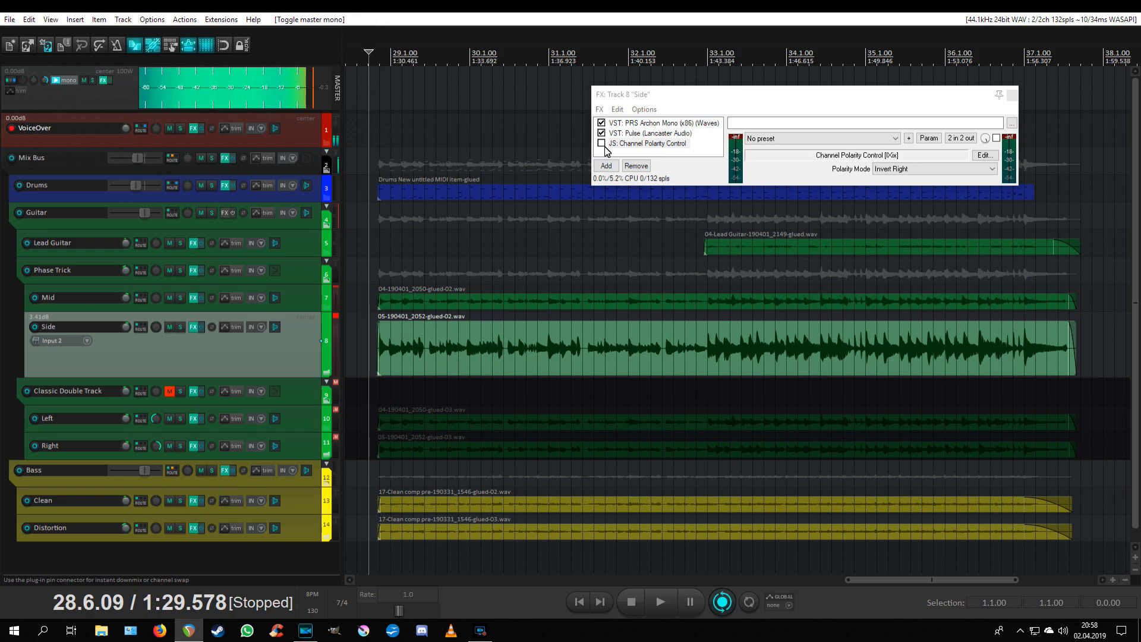
left_click(180, 326)
key("space")
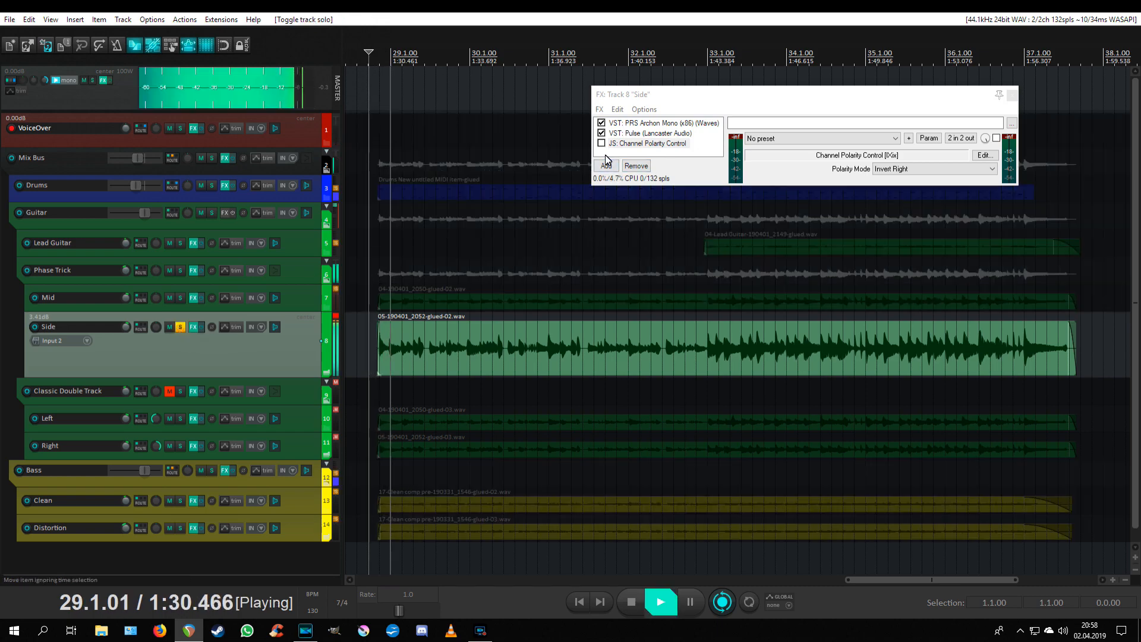
- Toggle Channel Polarity Control on and off repeatedly to compare the soloed Side track in mono, ending with it bypassed
left_click(602, 144)
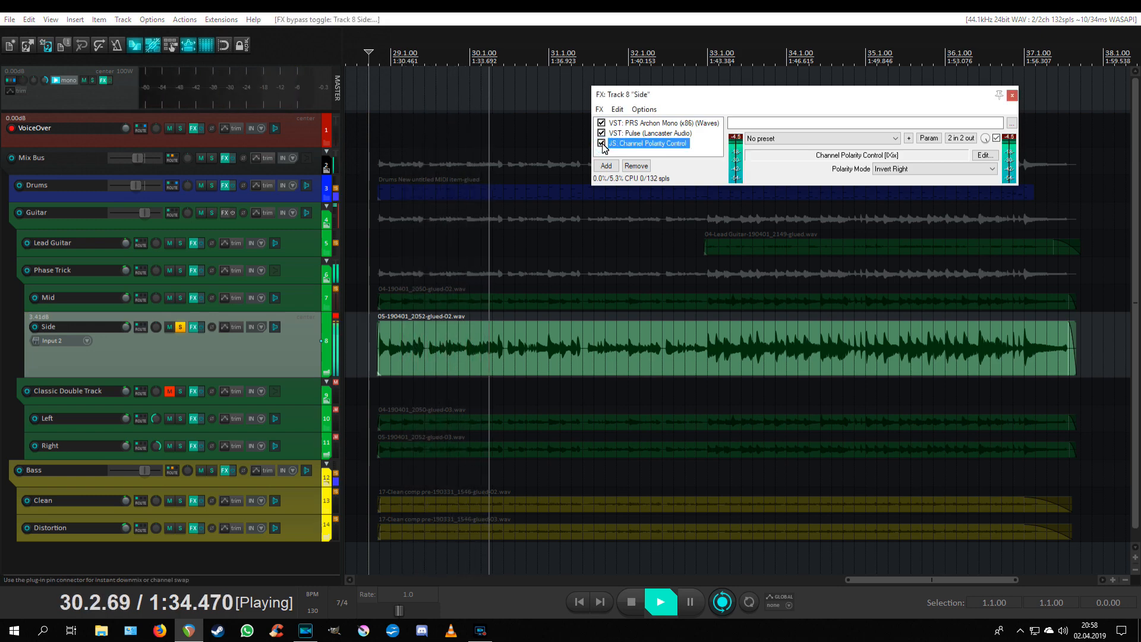
left_click(601, 143)
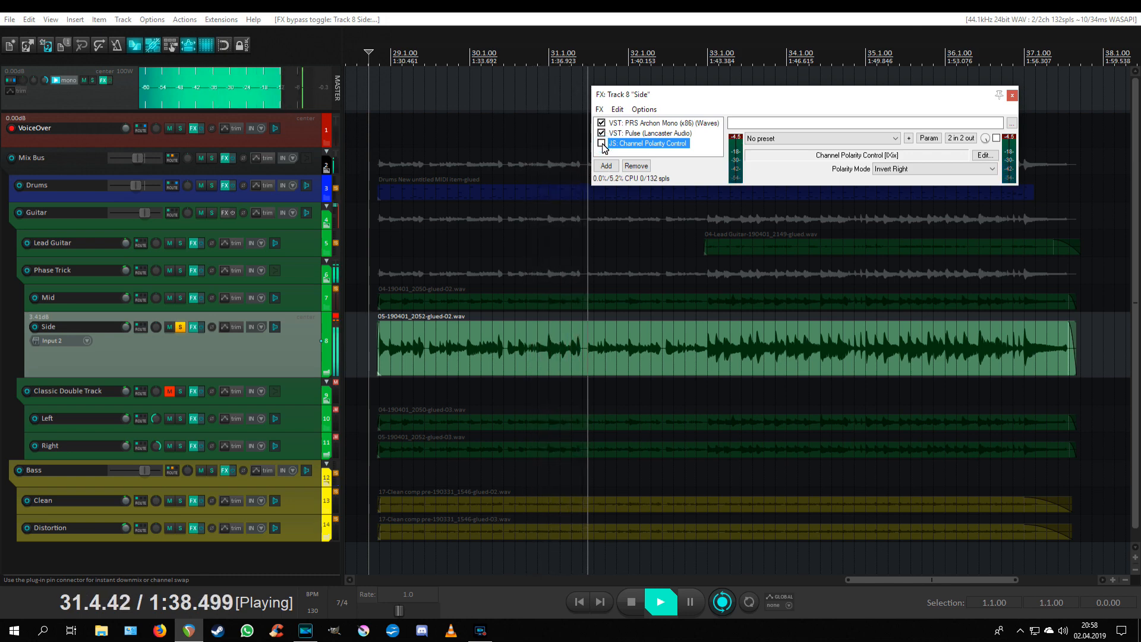
left_click(601, 143)
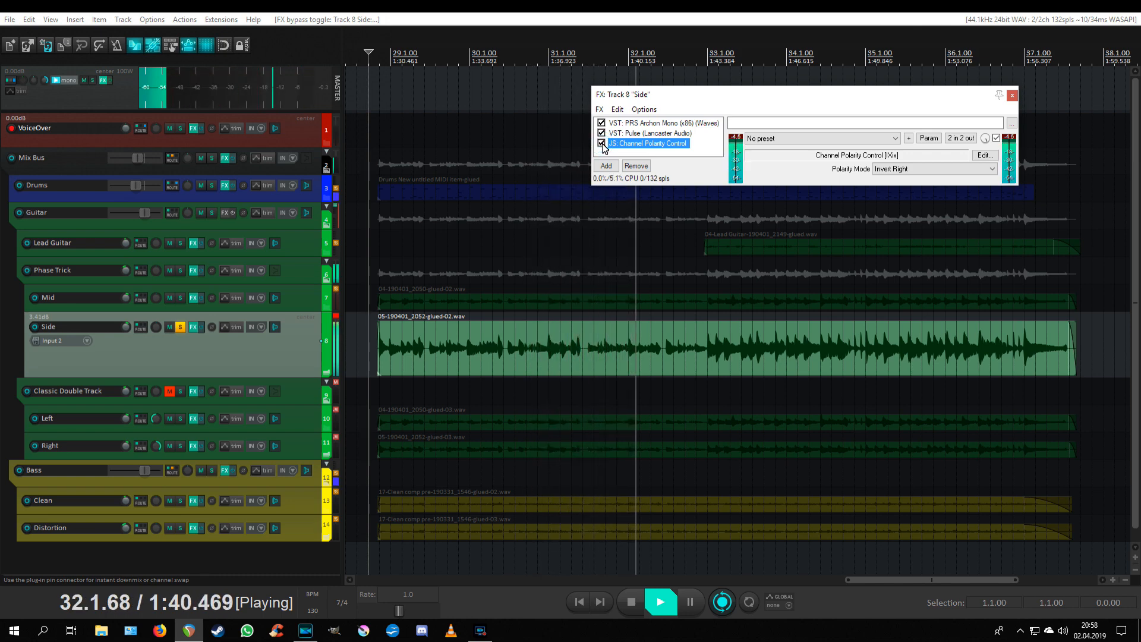
left_click(602, 143)
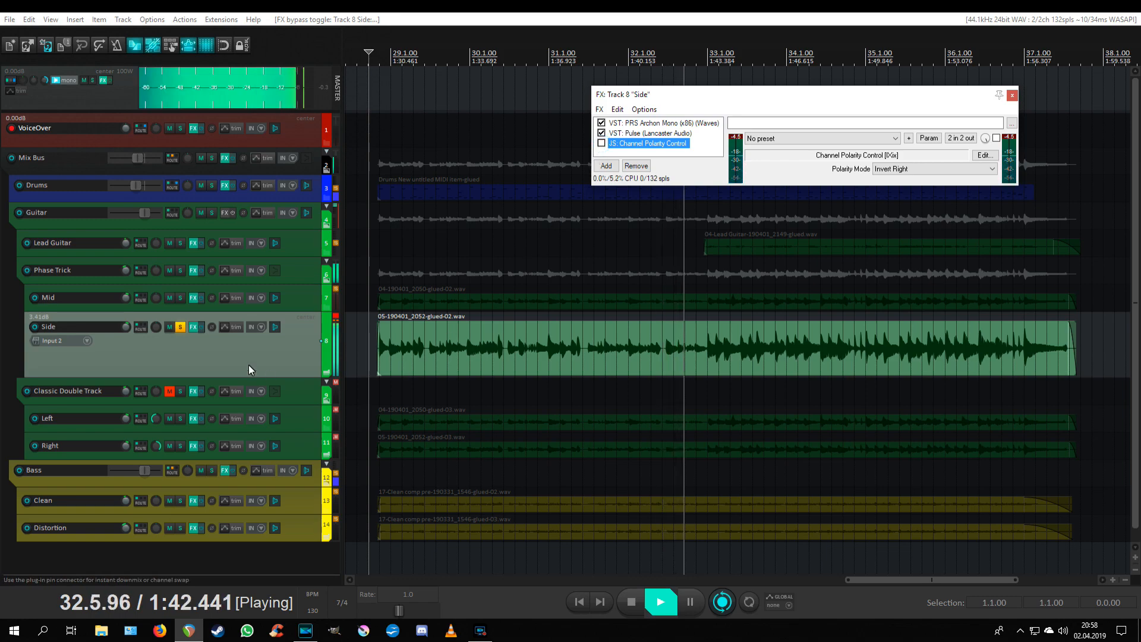
- Stop playback, unsolo the Side track and re-enable its Channel Polarity Control
key("space")
left_click(180, 328)
left_click(601, 143)
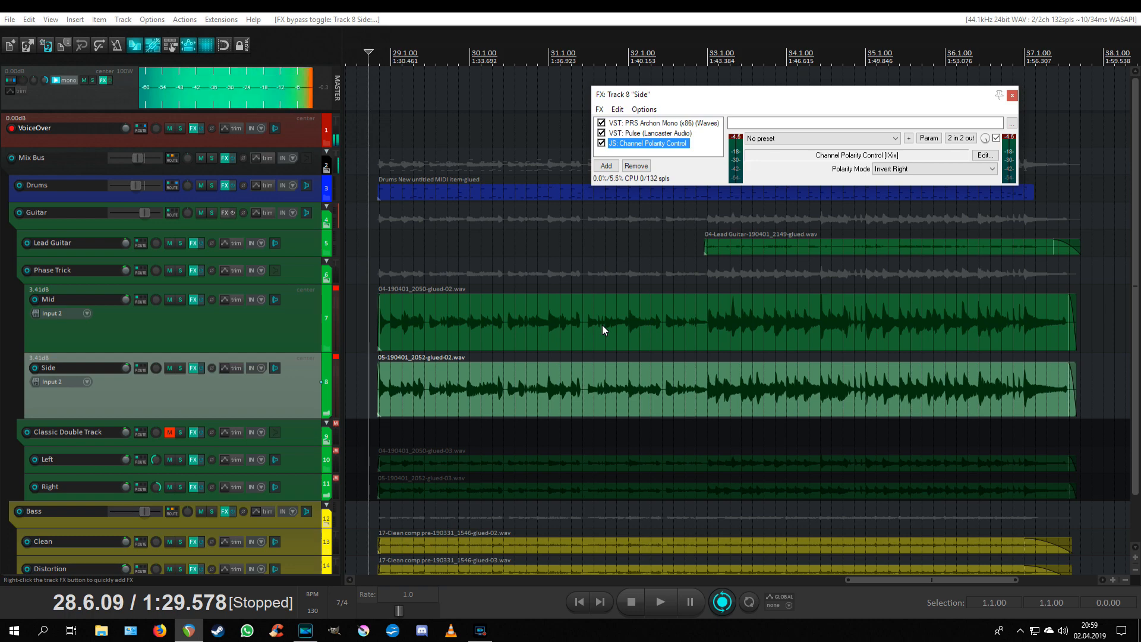
- Examine the Mid and Side waveforms up close around measure 30 to compare the two takes
left_click(477, 310)
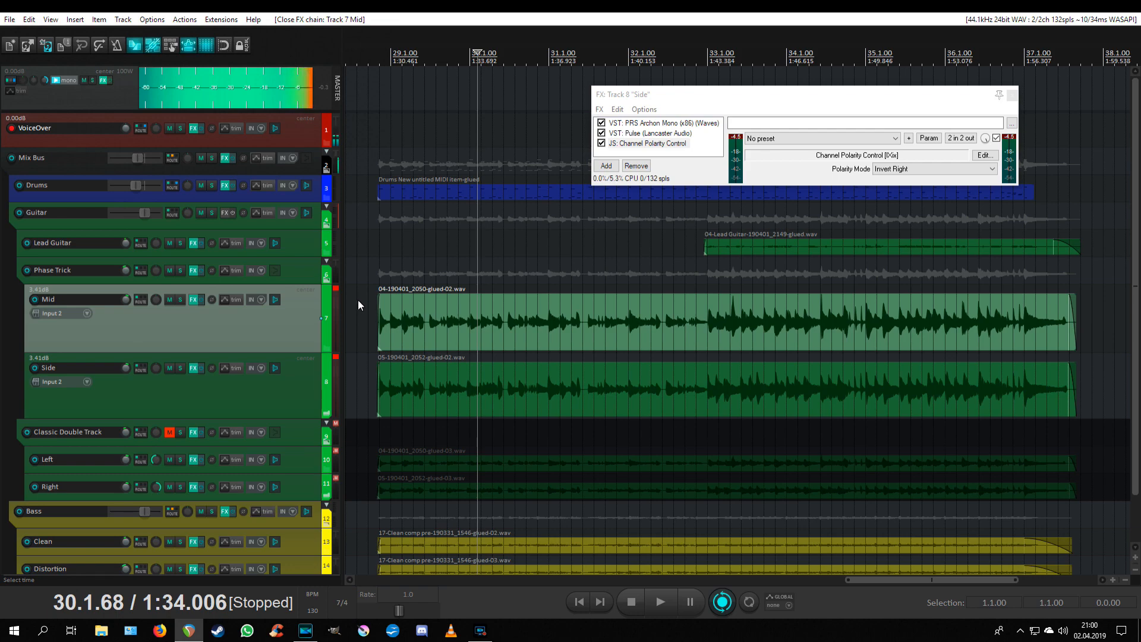
scroll(547, 325, "up", 8)
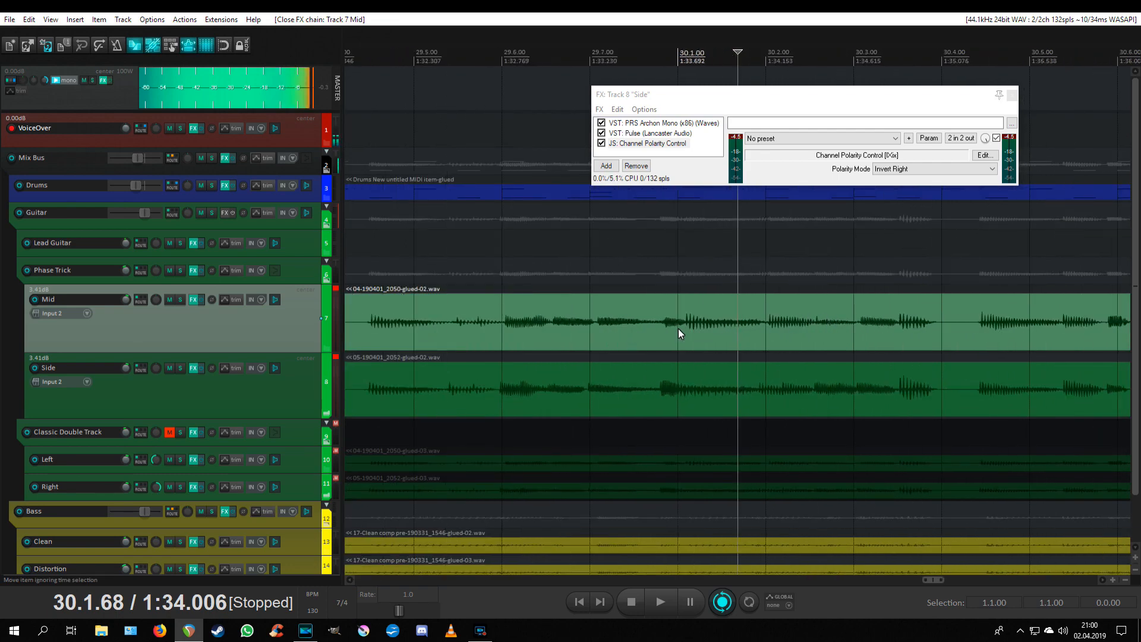
scroll(678, 329, "down", 10)
- Review the amp and Pulse cabinet plug-ins in the Mid track's effects chain
left_click(195, 303)
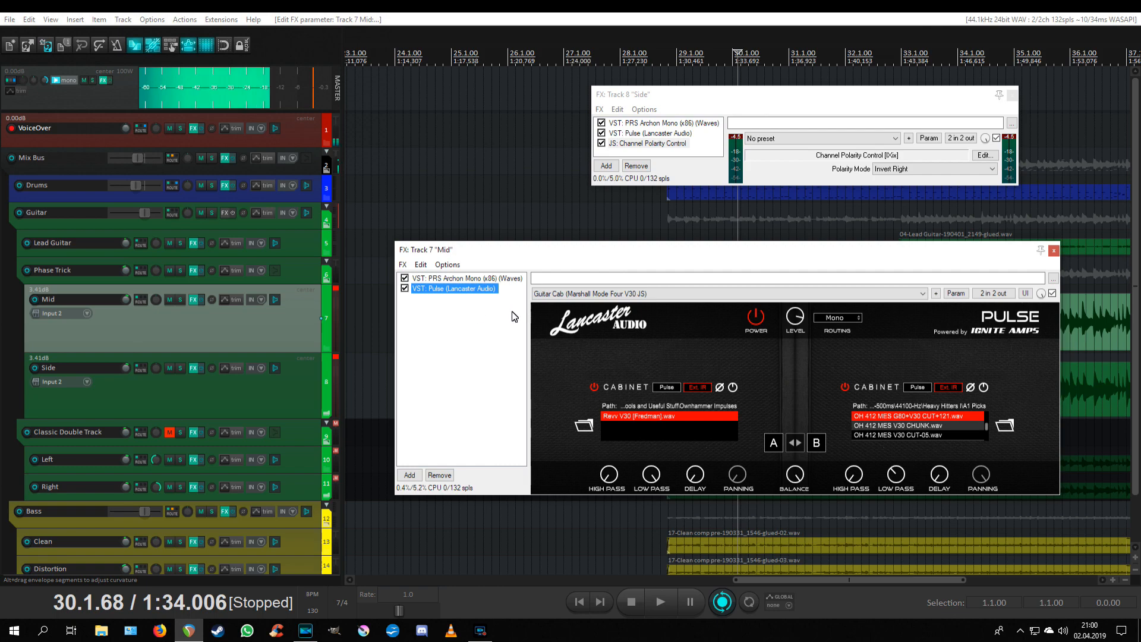
left_click(1053, 251)
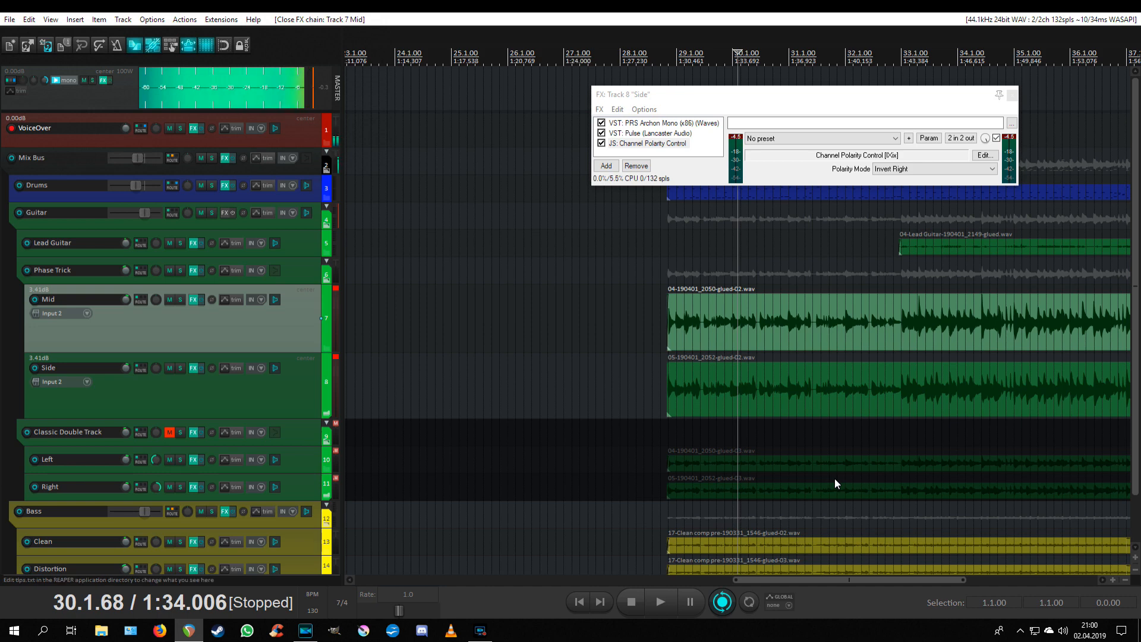
- Place the playback position just before the guitar recordings start and solo the Classic Double Track folder
left_click(665, 467)
left_click(656, 59)
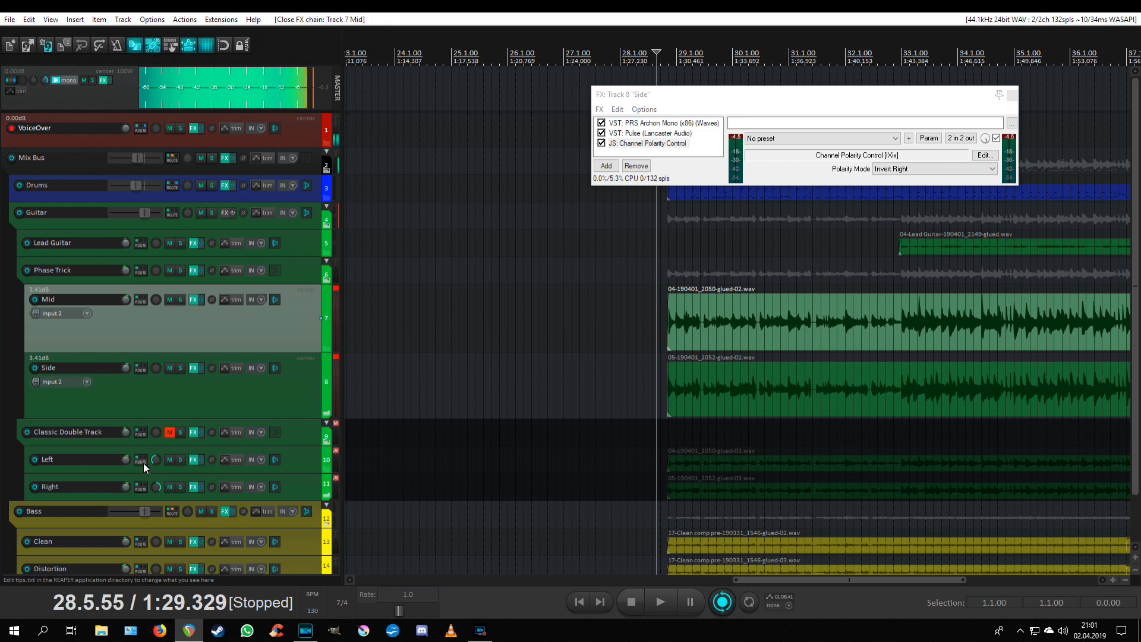
left_click(184, 437)
left_click(183, 438)
- Play the soloed Classic Double Track and switch the master output to mono to compare it with stereo
left_click(65, 79)
key("space")
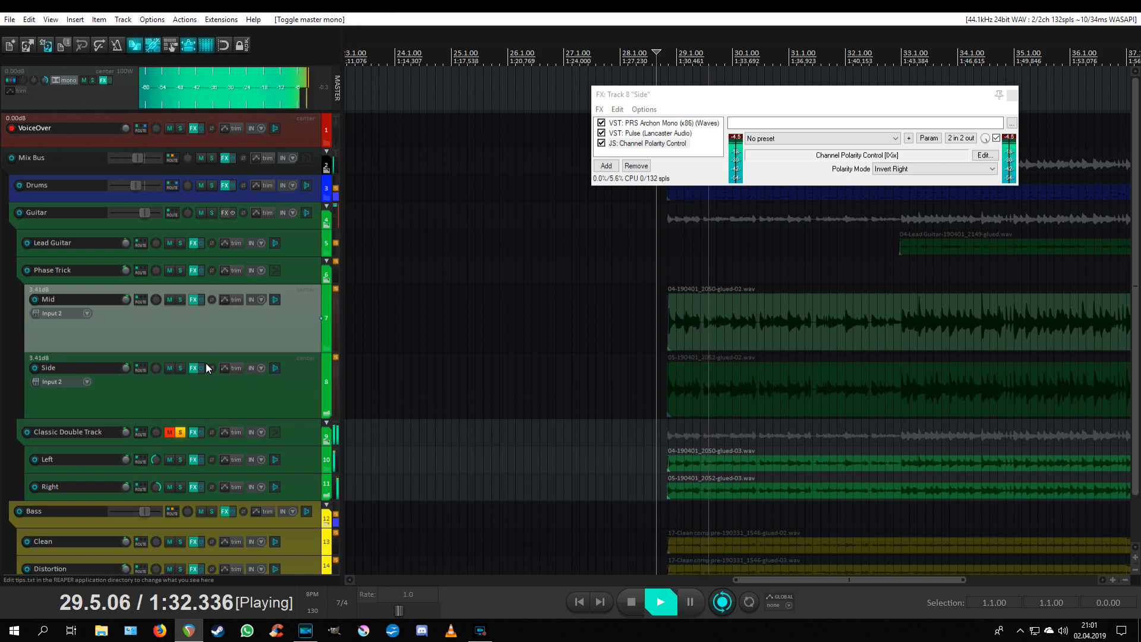
left_click(70, 77)
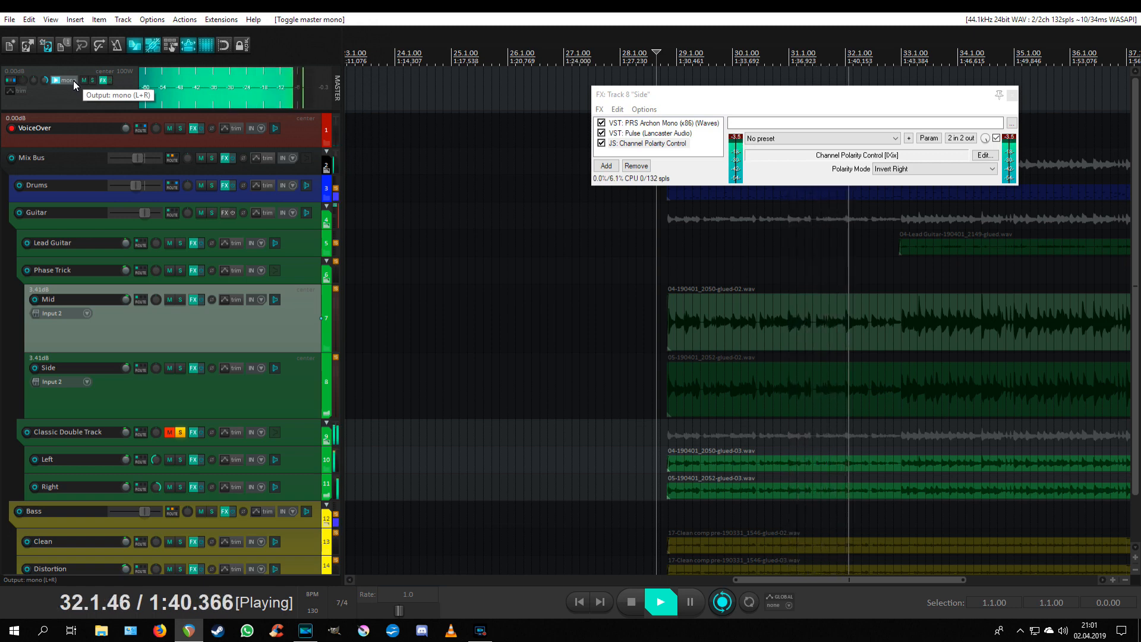
- Stop the playback and return the master output to stereo
key("space")
left_click(74, 81)
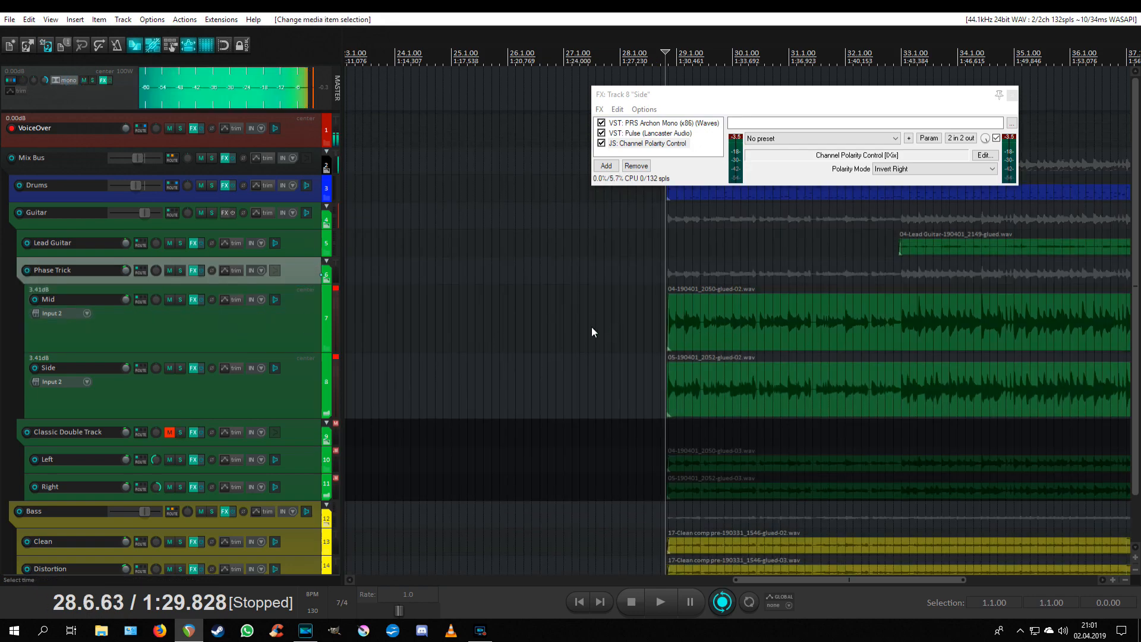
- Select the Side track and review the Invert Right polarity mode in its Channel Polarity Control
left_click(291, 348)
left_click(287, 390)
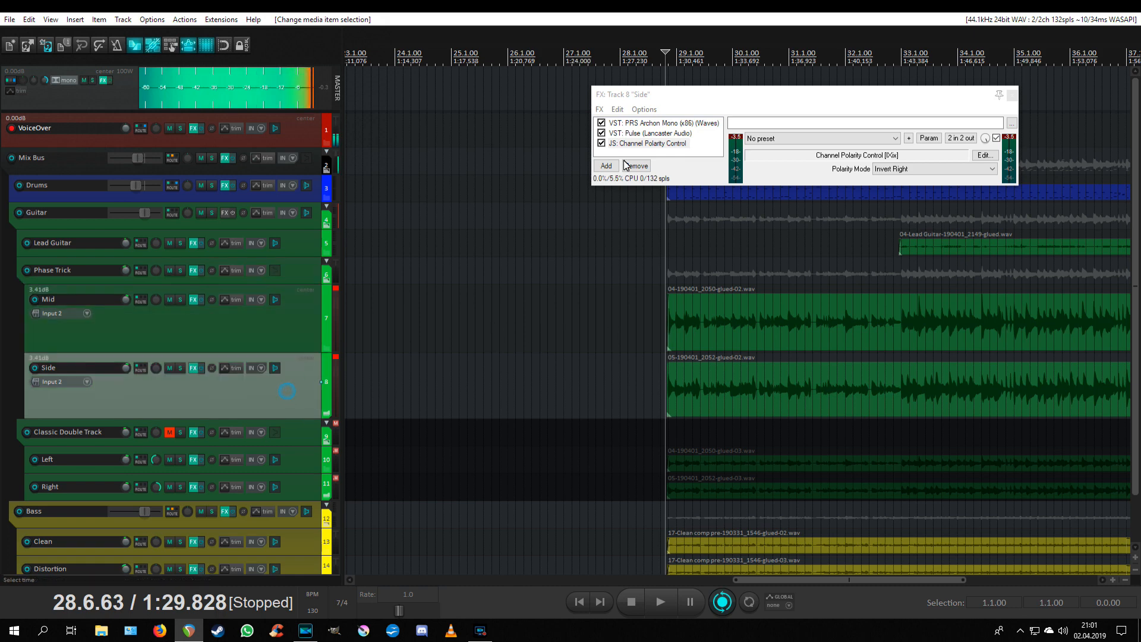
left_click(651, 149)
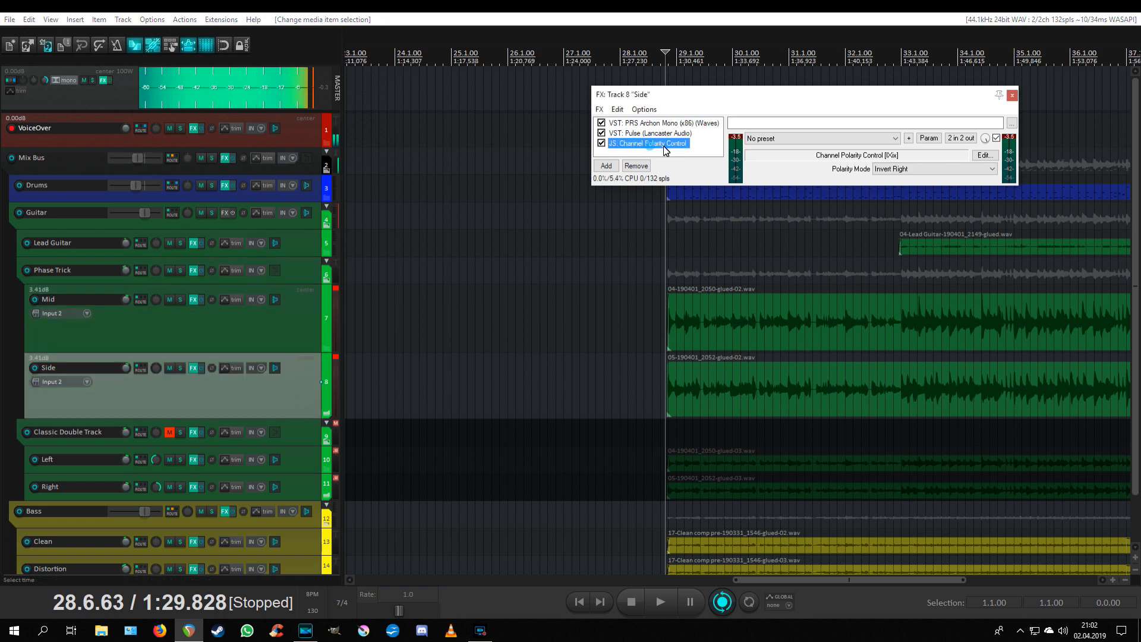
left_click(886, 172)
left_click(888, 178)
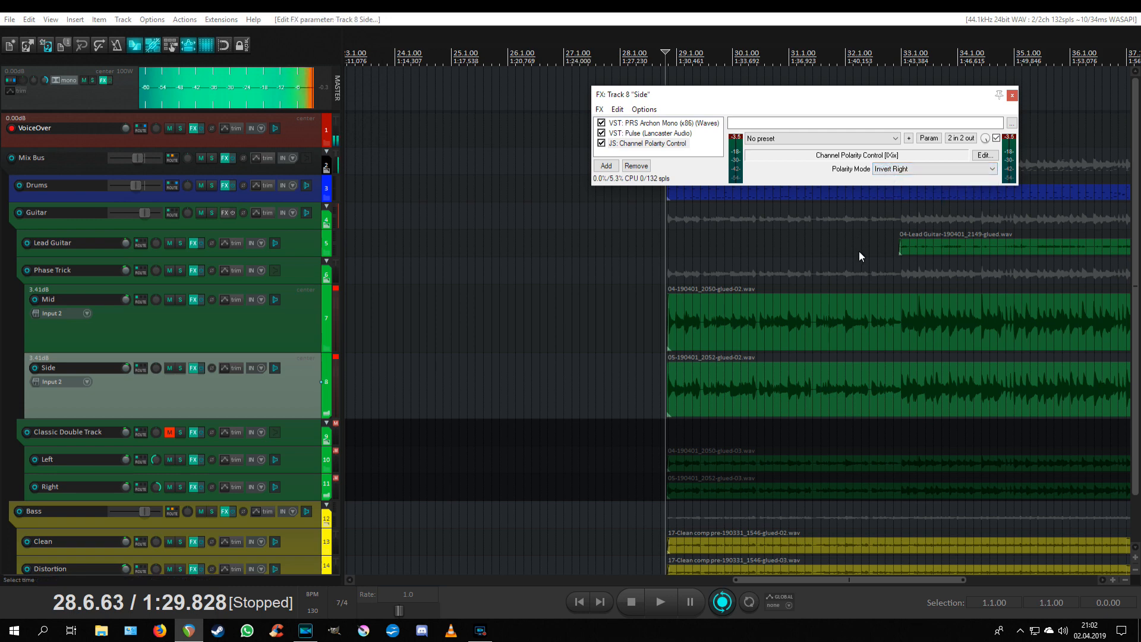
- Solo the Phase Trick folder and play it, switching the master output to mono and back to stereo for comparison
left_click(180, 270)
key("space")
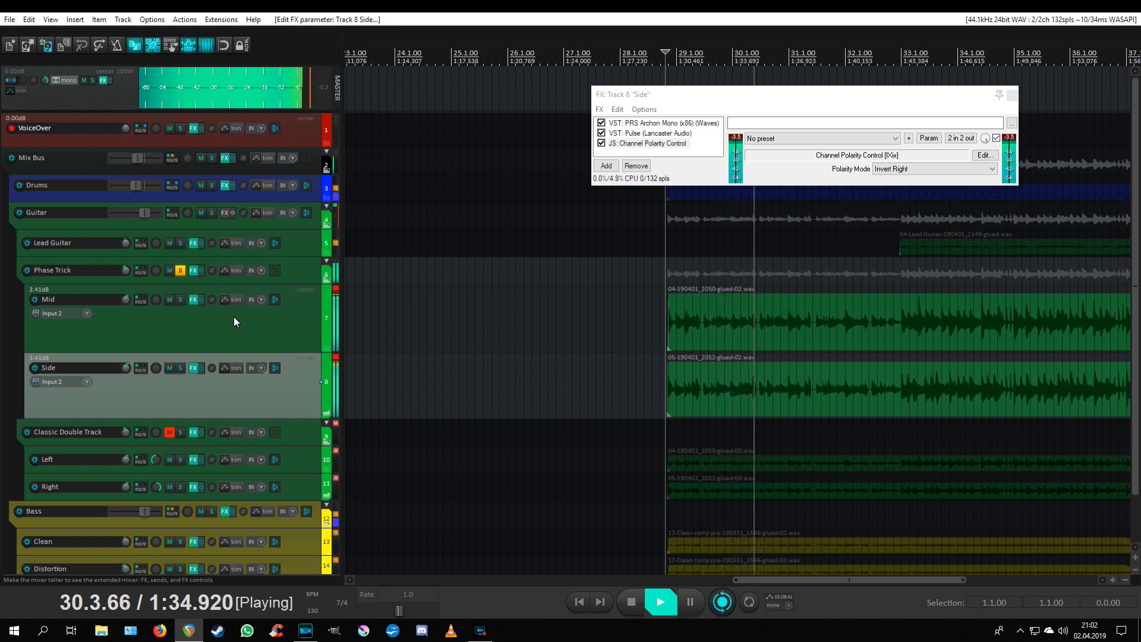
left_click(69, 82)
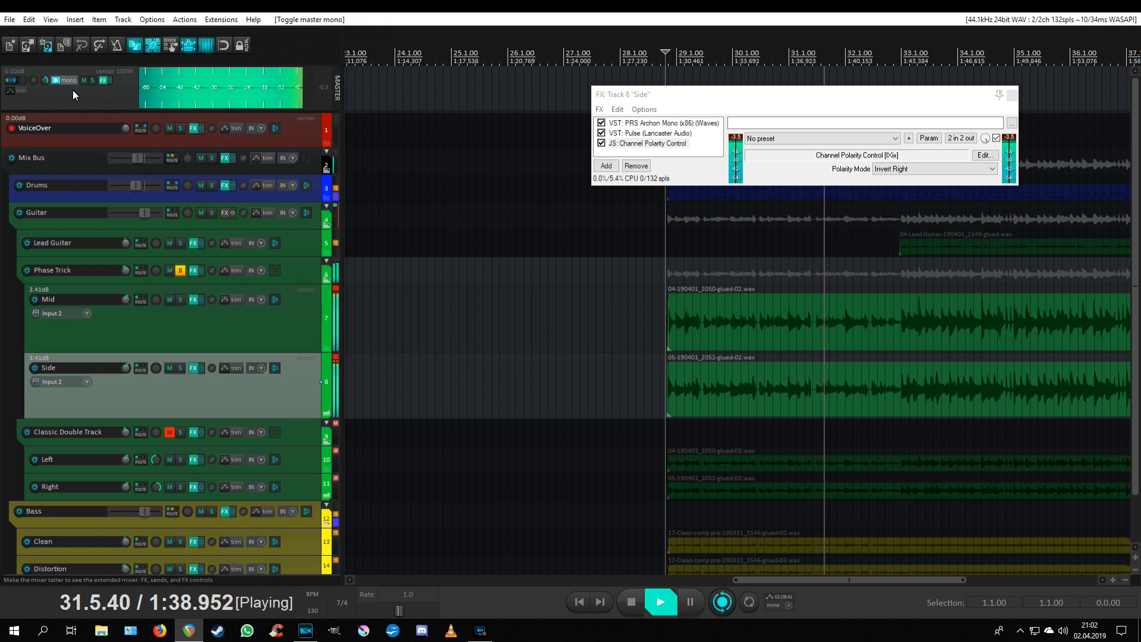
left_click(75, 78)
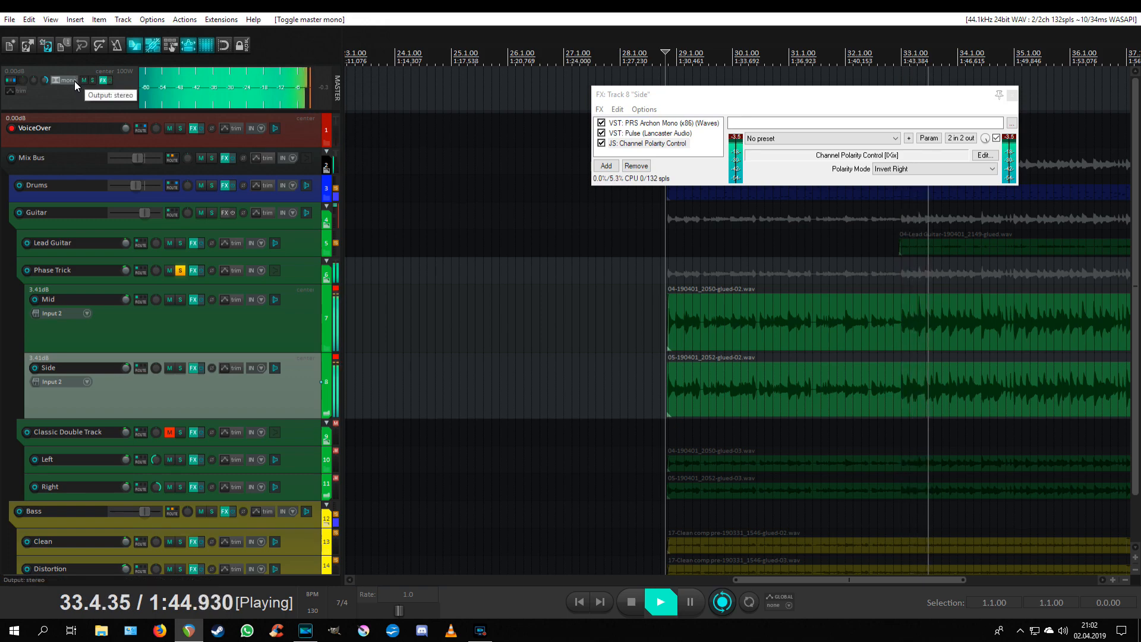
key("space")
- Place the playback position just before the guitar recordings and revisit Channel Polarity Control in the Side track's effects chain
scroll(409, 359, "up", 3)
left_click(409, 359)
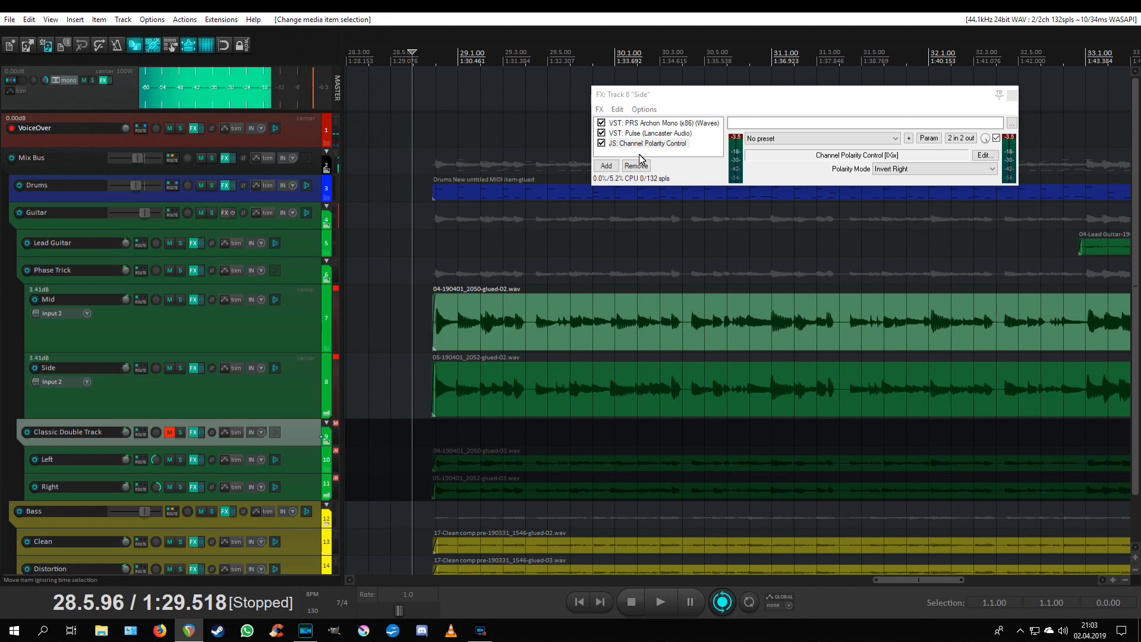
left_click(224, 408)
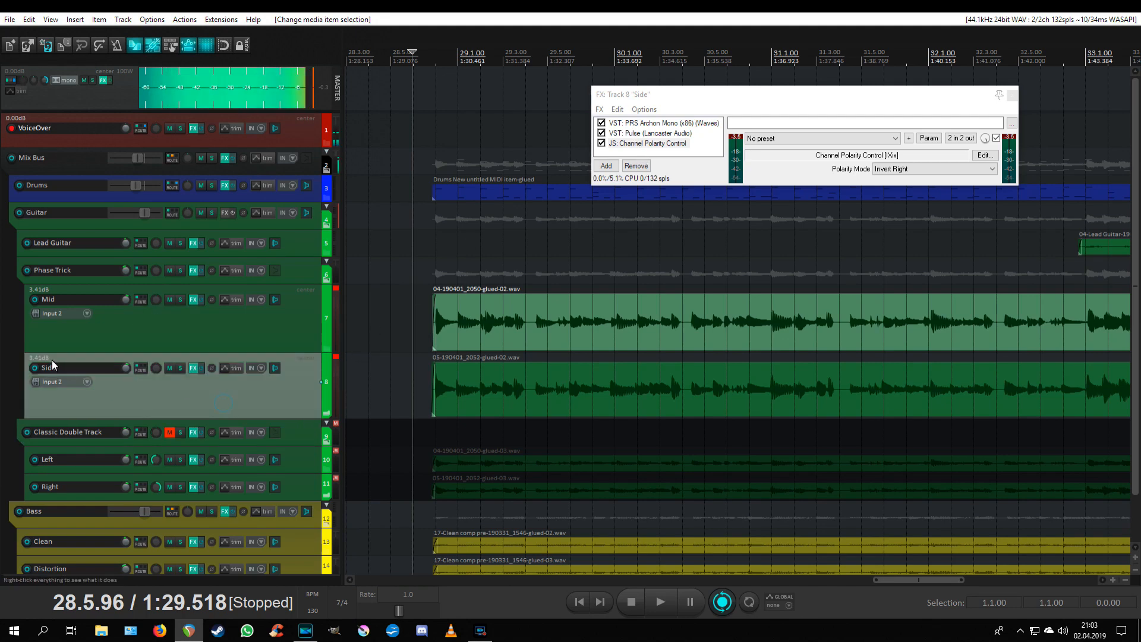
left_click(689, 153)
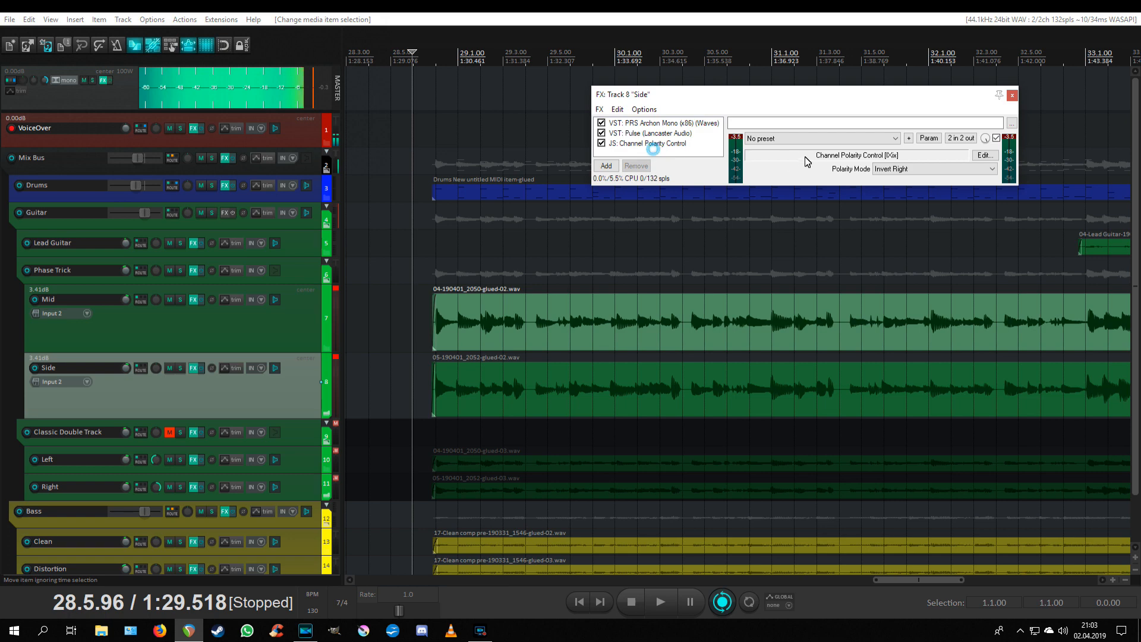
left_click(650, 145)
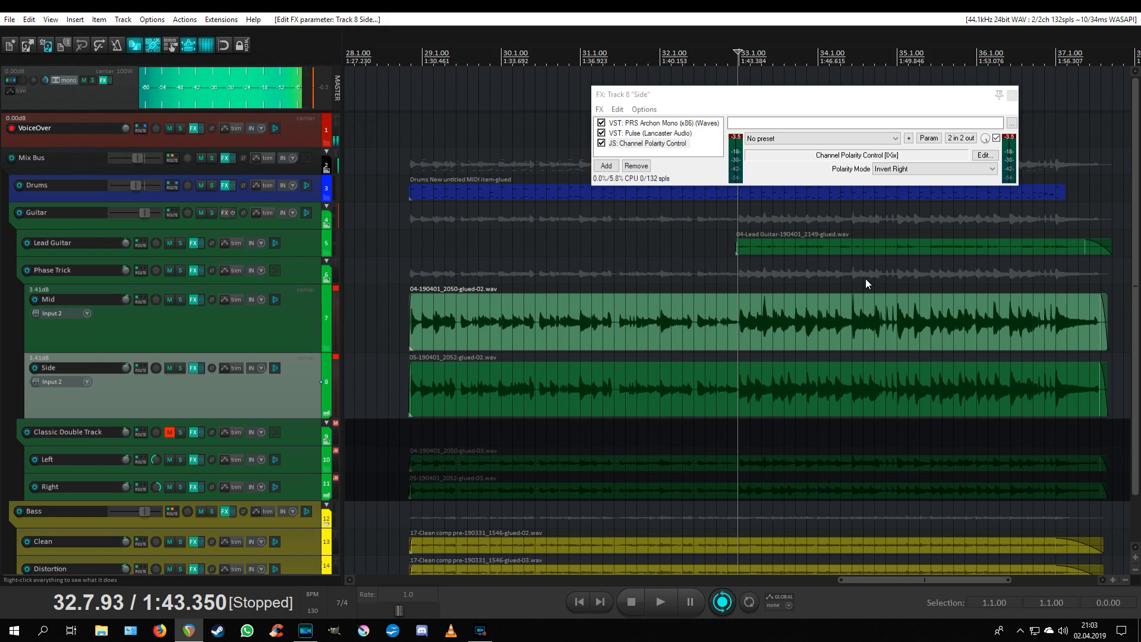
- Enlarge and solo the Lead Guitar track, and play it from just before measure 33
left_click_drag(277, 257, 290, 346)
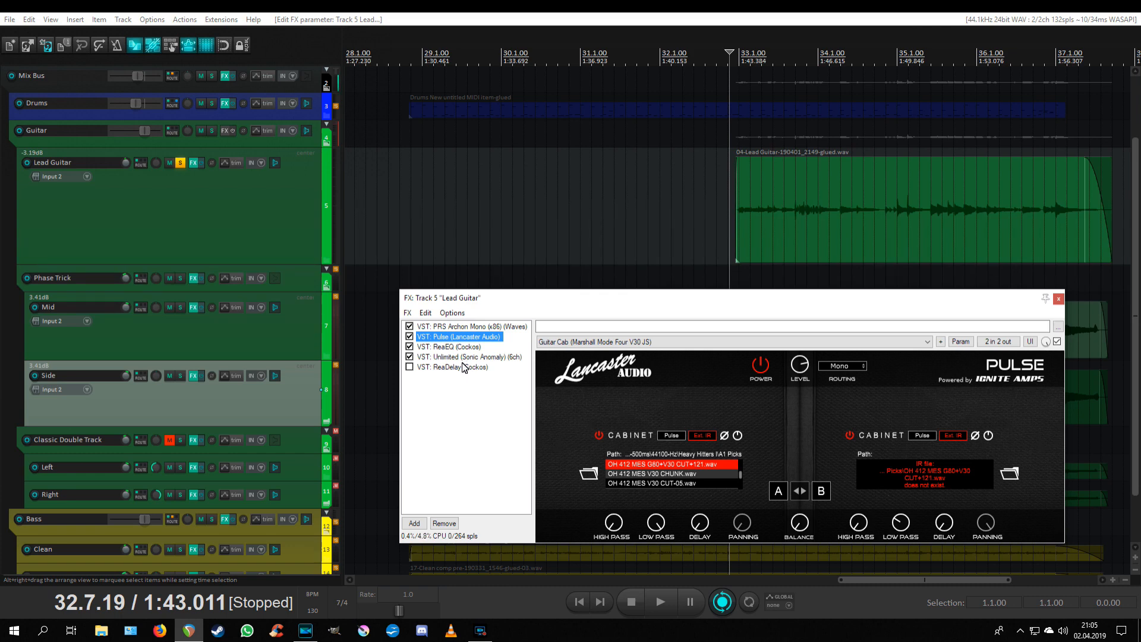
key("space")
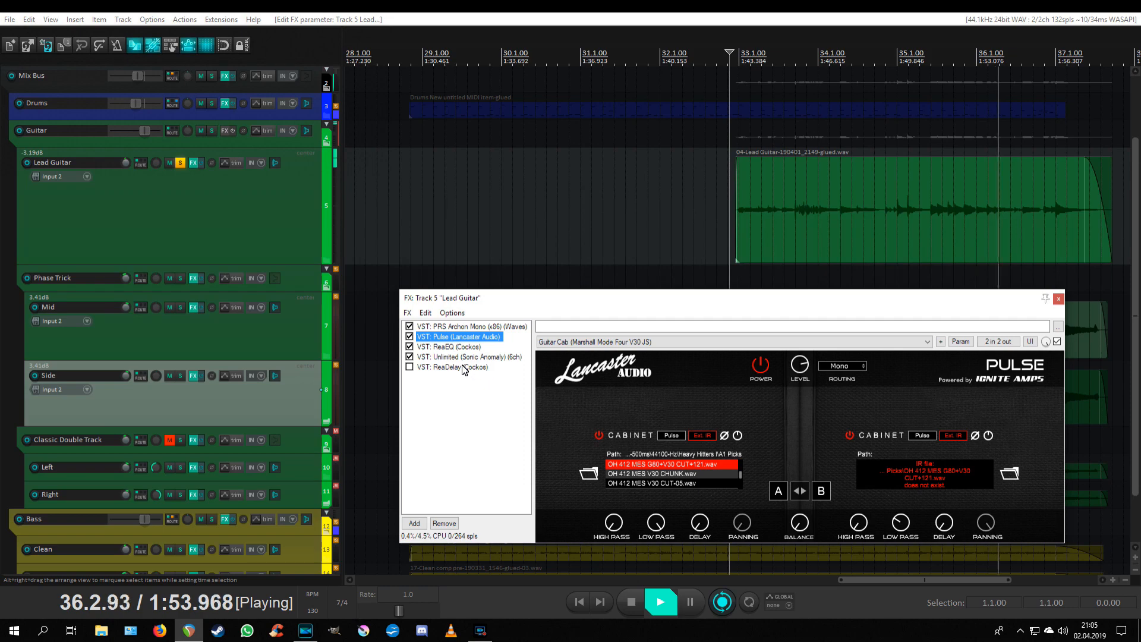
key("space")
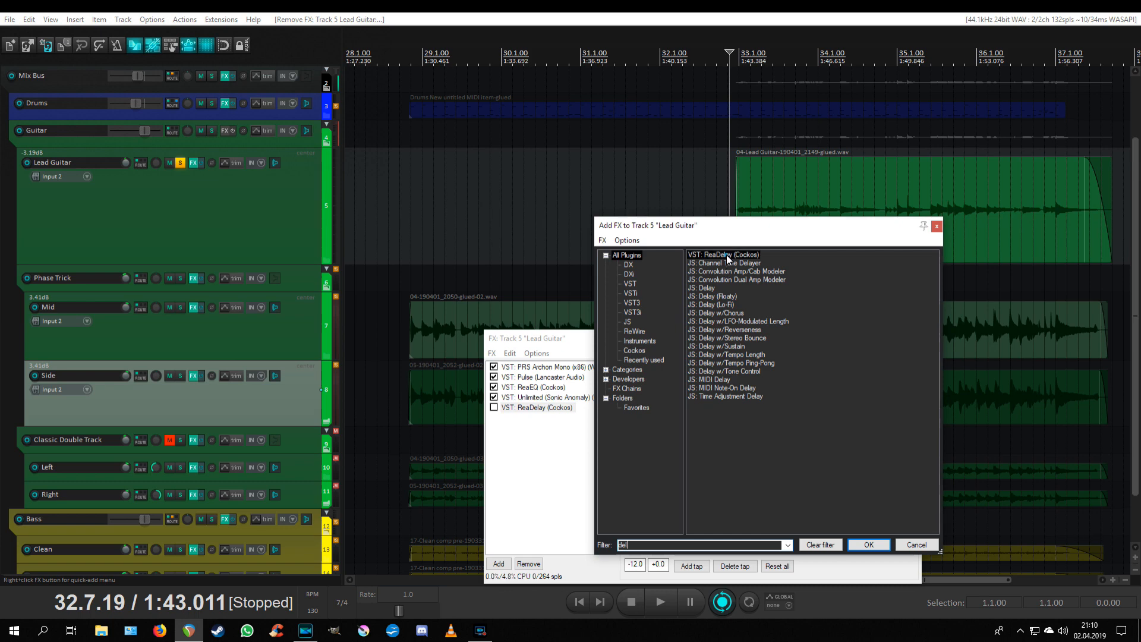
- Add a second ReaDelay to the Lead Guitar track with dry level at -inf and disconnect its outputs from channels 1 and 2
double_click(726, 254)
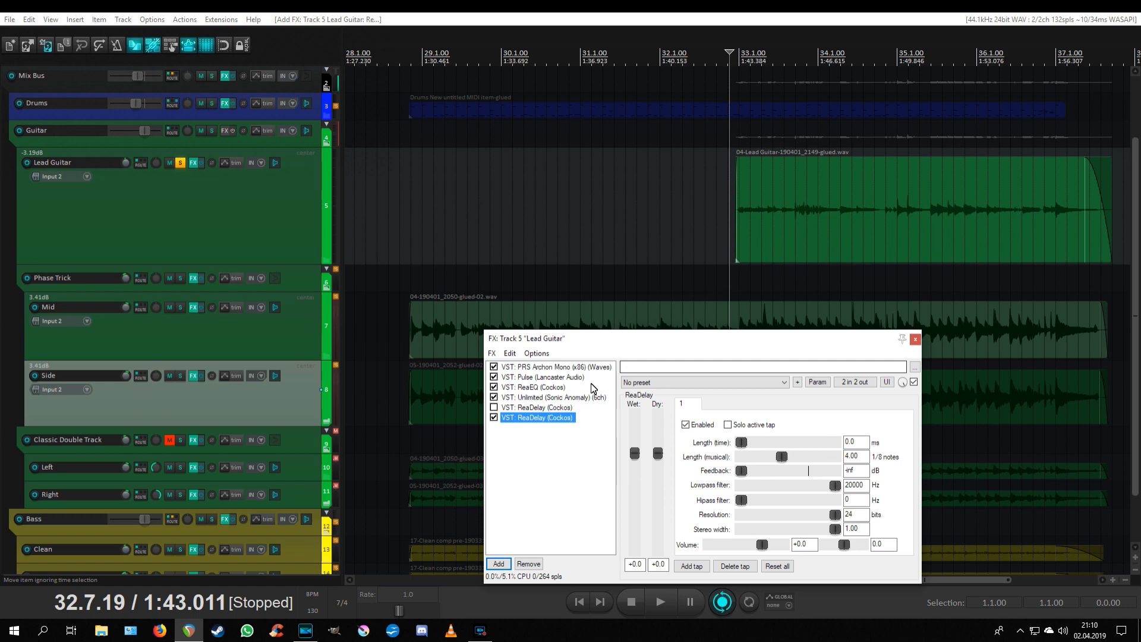
left_click(854, 382)
left_click(926, 458)
left_click(930, 458)
left_click(931, 465)
left_click(930, 454)
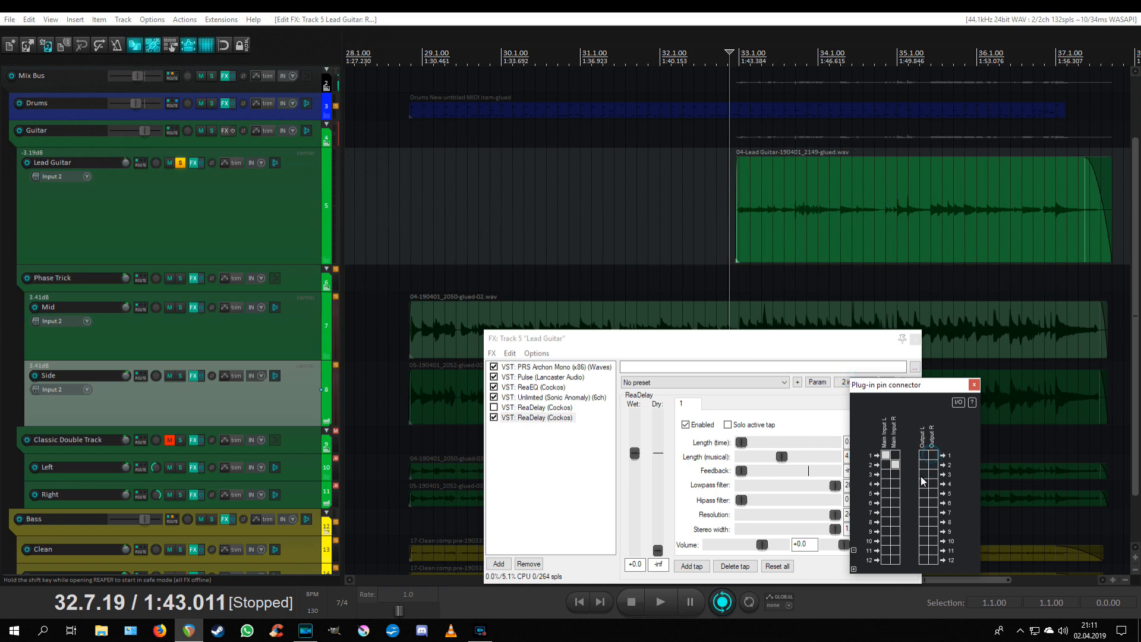
left_click(974, 384)
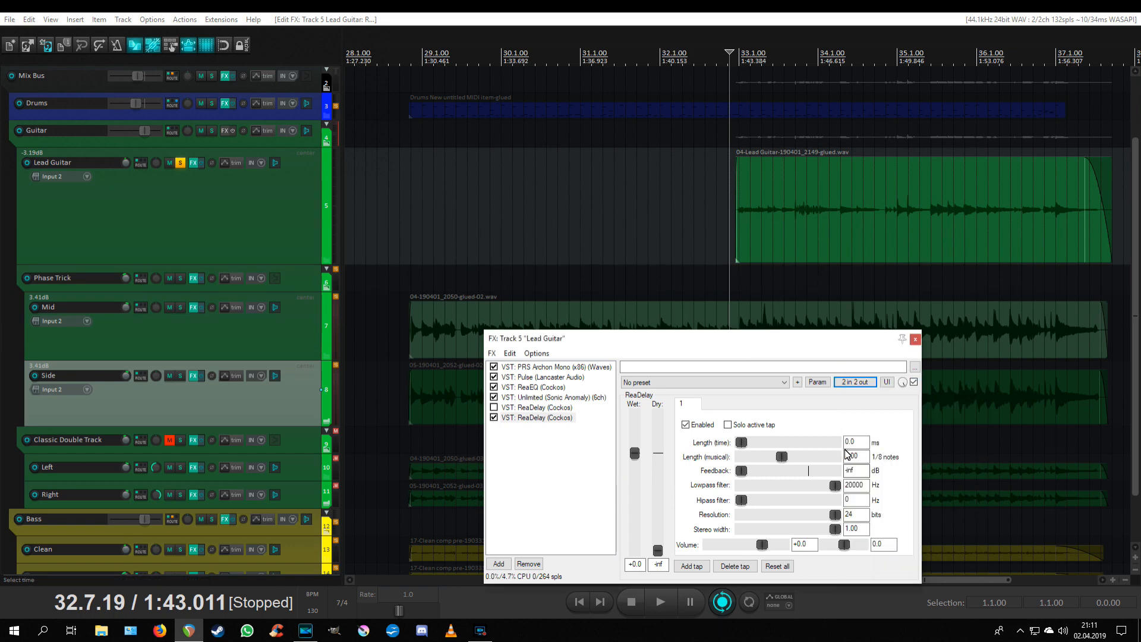
- Set the new ReaDelay's time length to 30 ms and its lowpass filter to 2000 Hz
left_click_drag(859, 446, 826, 442)
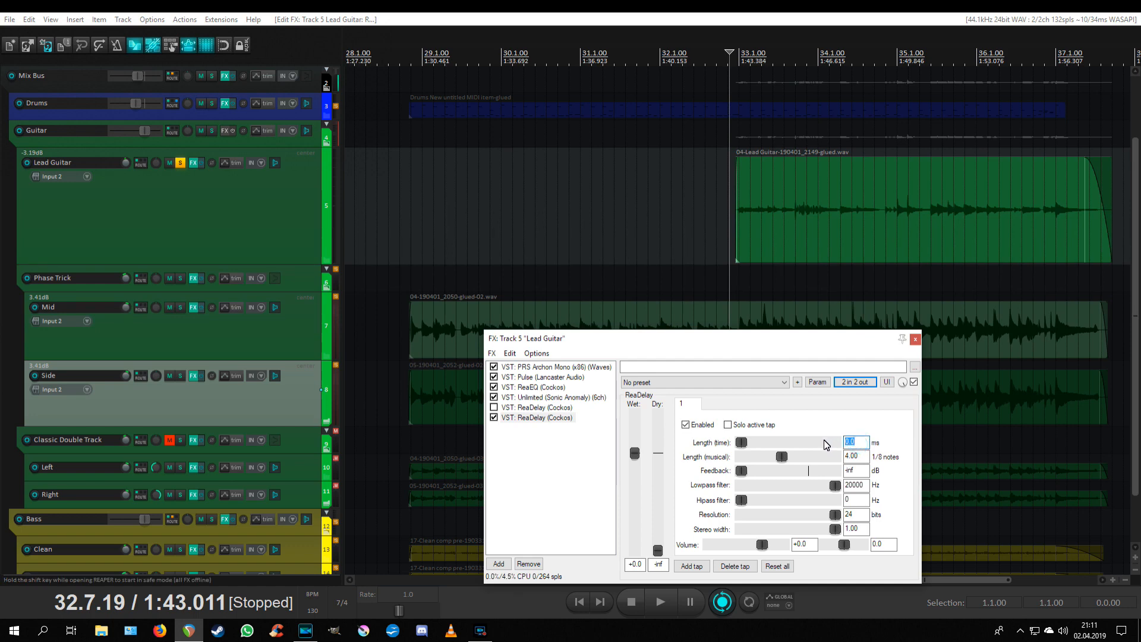
type("30")
left_click(856, 486)
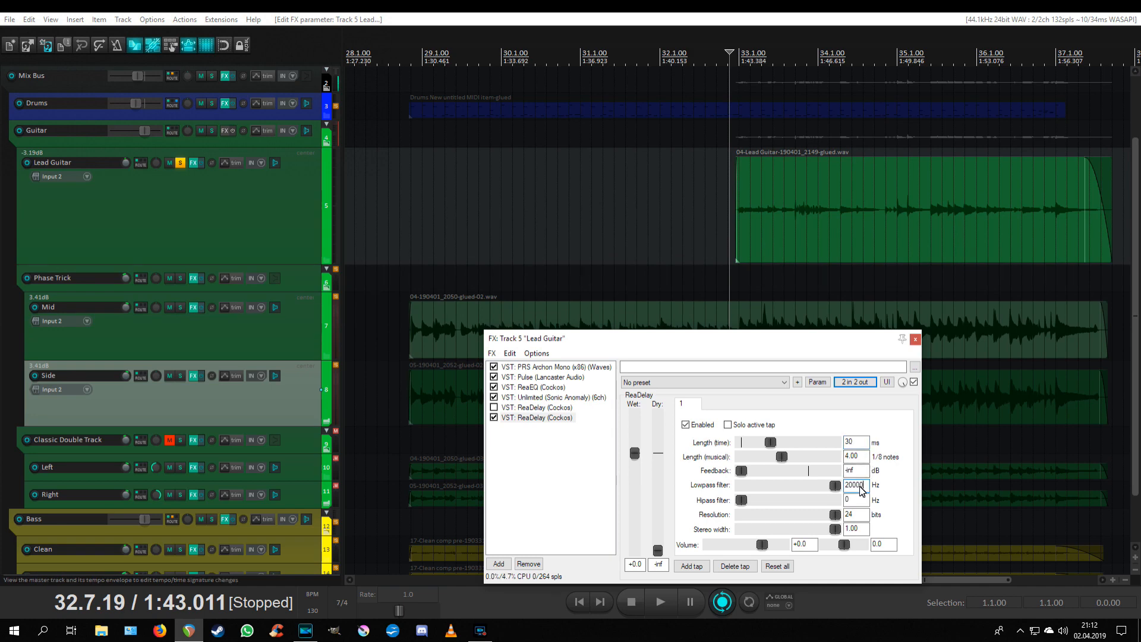
key("BackSpace")
left_click(860, 443)
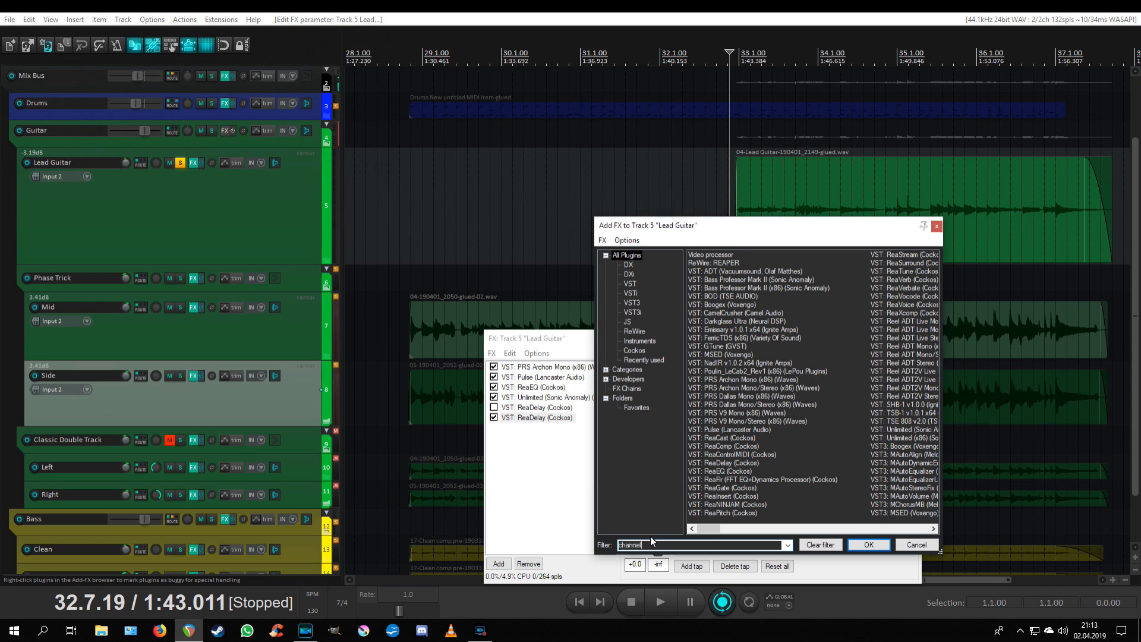
- Add Channel Polarity Control to the Lead Guitar track and set its polarity mode to Invert Right
key("Return")
left_click(786, 413)
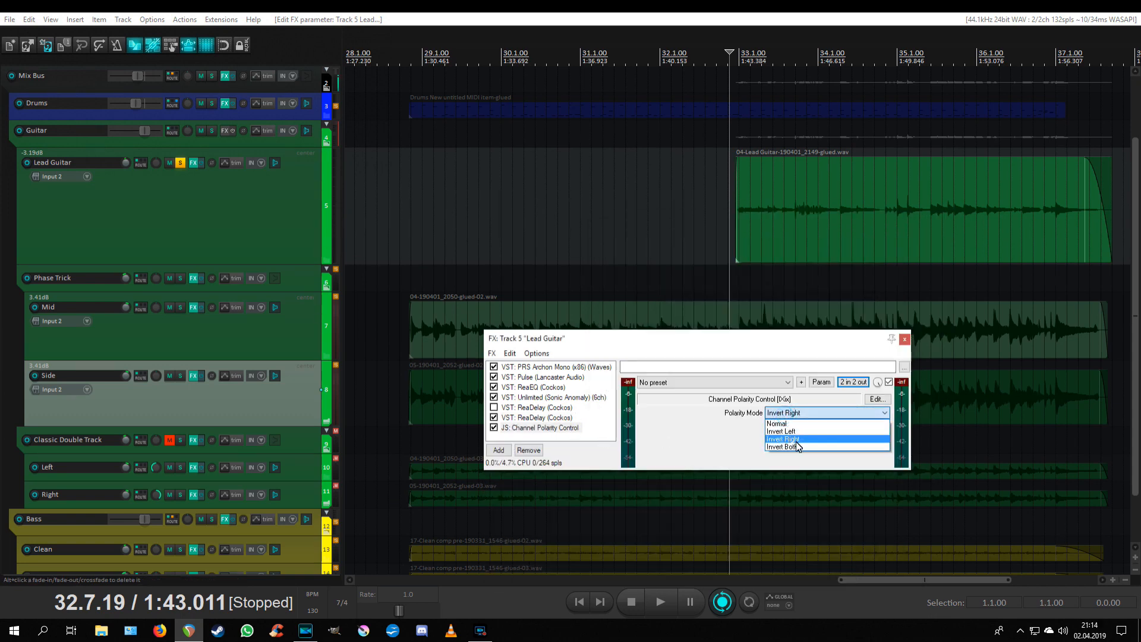
left_click(787, 439)
- Reroute the Lead Guitar Channel Polarity Control's left and right inputs and outputs to channels 3 and 4
left_click(854, 382)
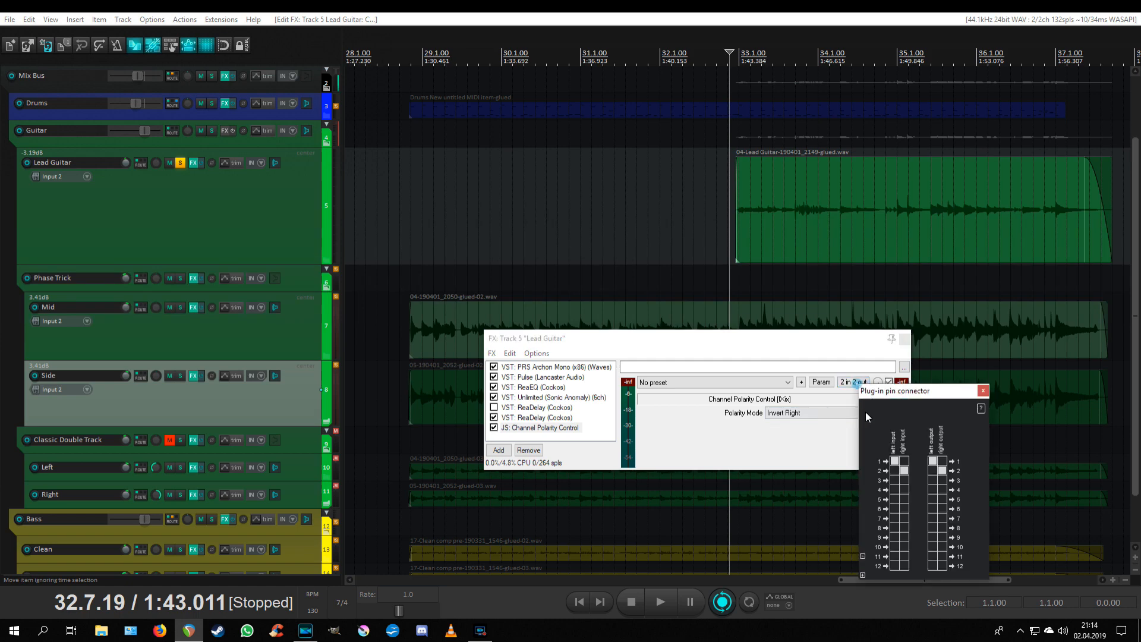
left_click(894, 461)
left_click(903, 471)
left_click(904, 490)
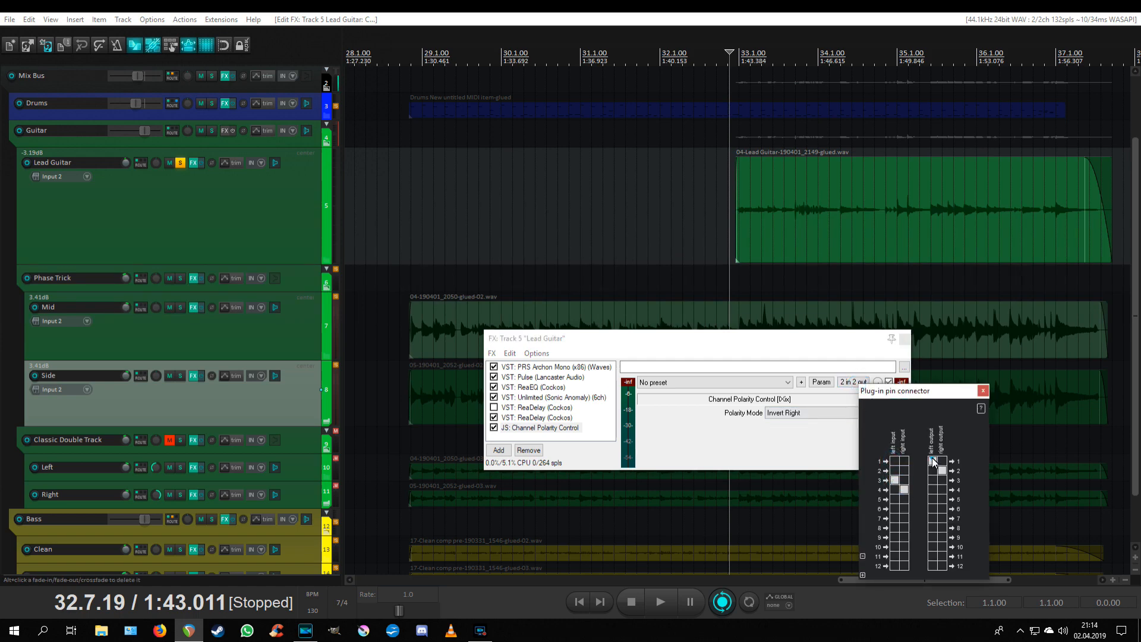
left_click(941, 470)
left_click(932, 480)
left_click(941, 489)
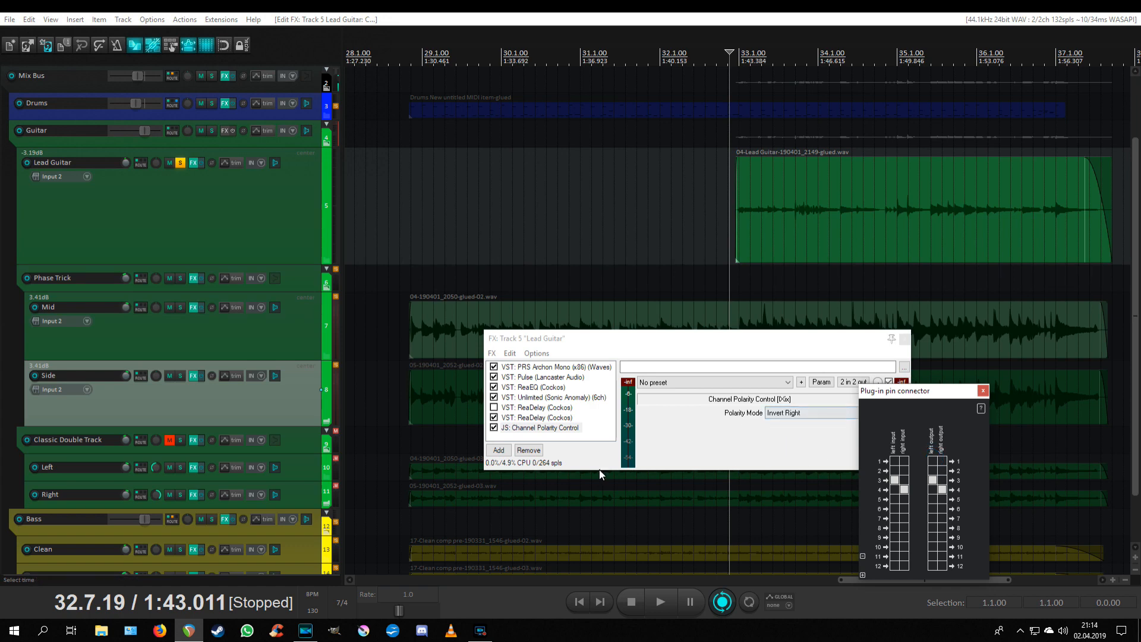
- Add a 3-Band Joiner after Channel Polarity Control and disconnect its high inputs from channels 5 and 6
left_click(525, 418)
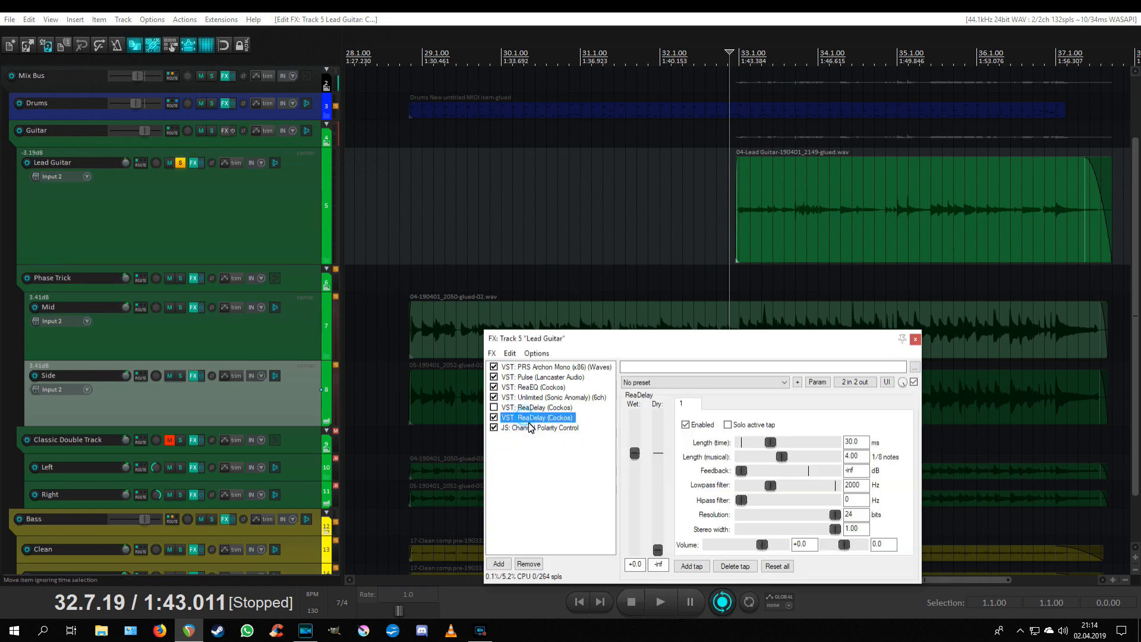
left_click(562, 428)
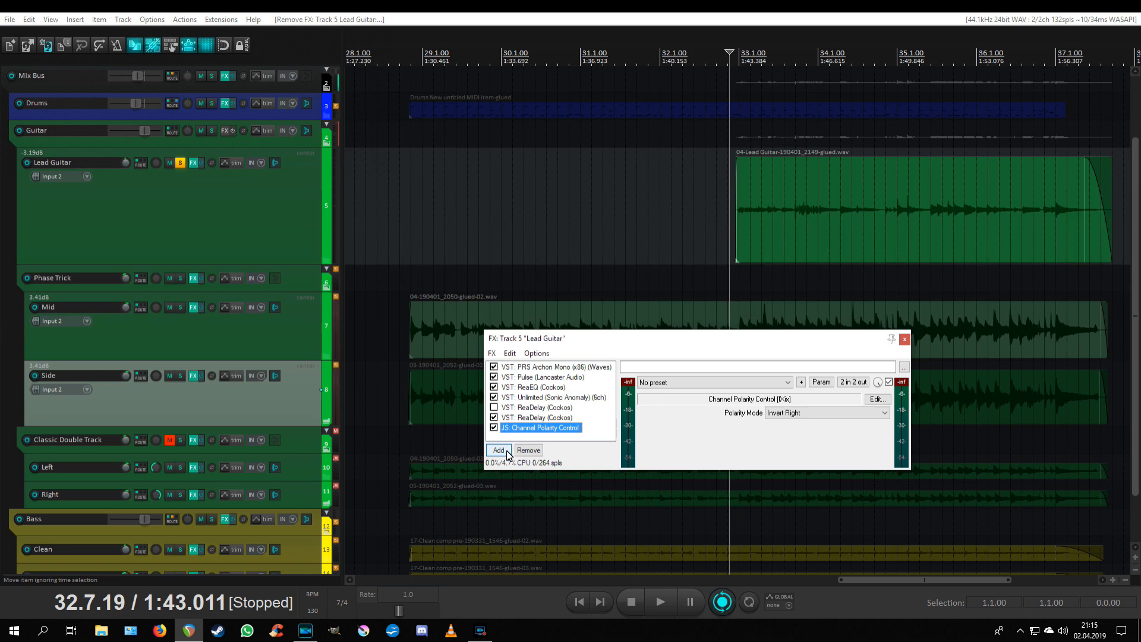
left_click(498, 450)
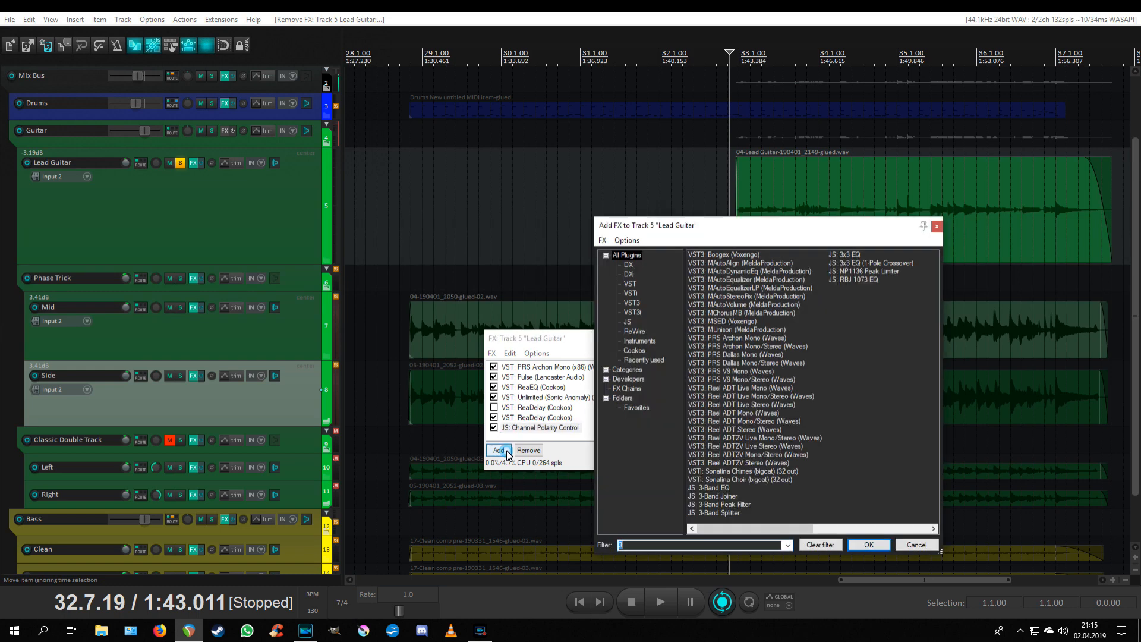
double_click(724, 495)
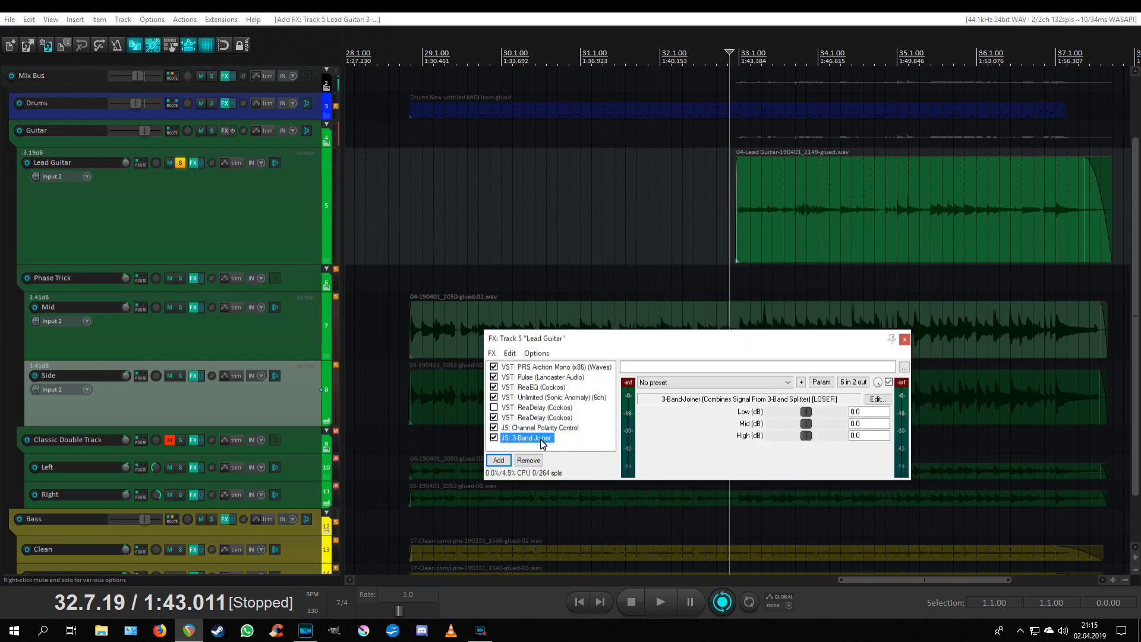
left_click(853, 382)
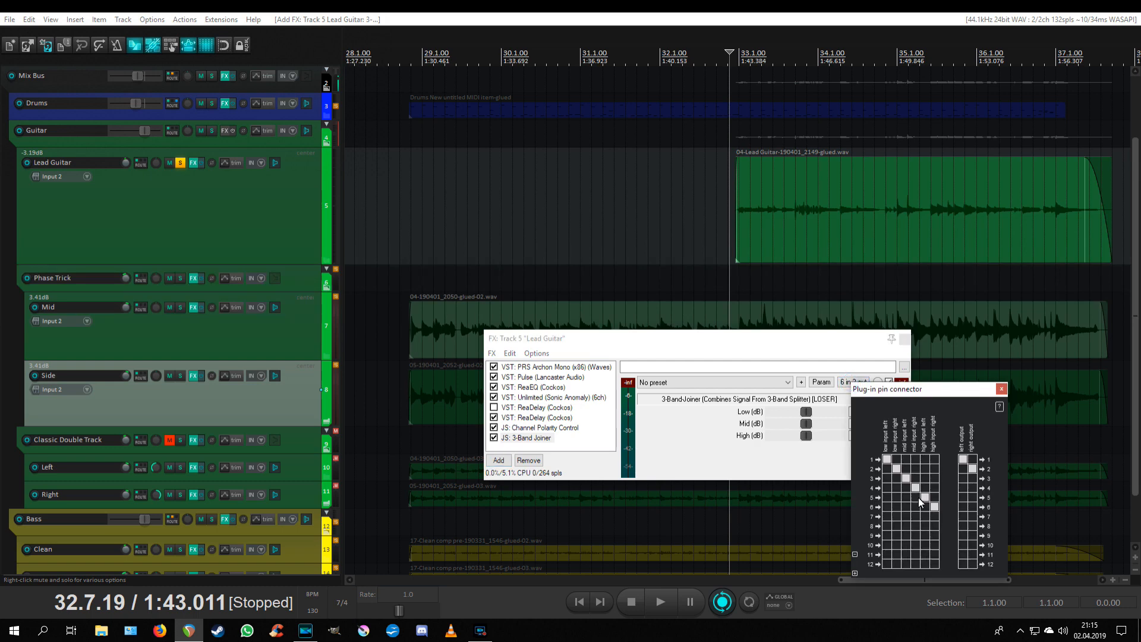
left_click_drag(925, 498, 934, 507)
left_click(1001, 389)
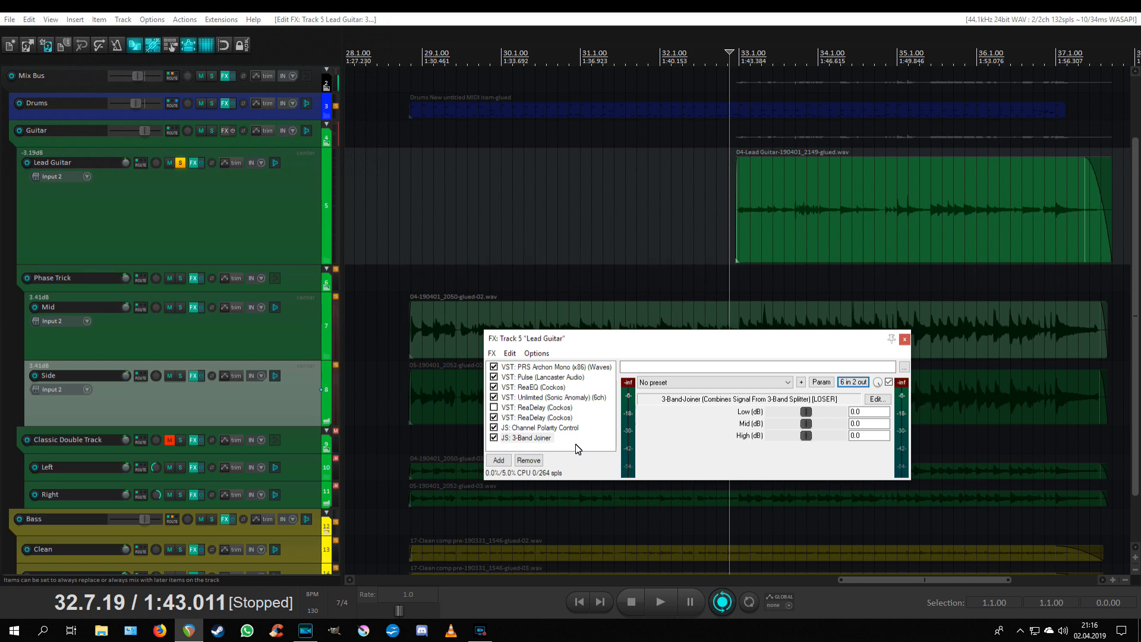
- Play the soloed Lead Guitar, bypassing and re-enabling the second ReaDelay for comparison, and return to its settings
key("space")
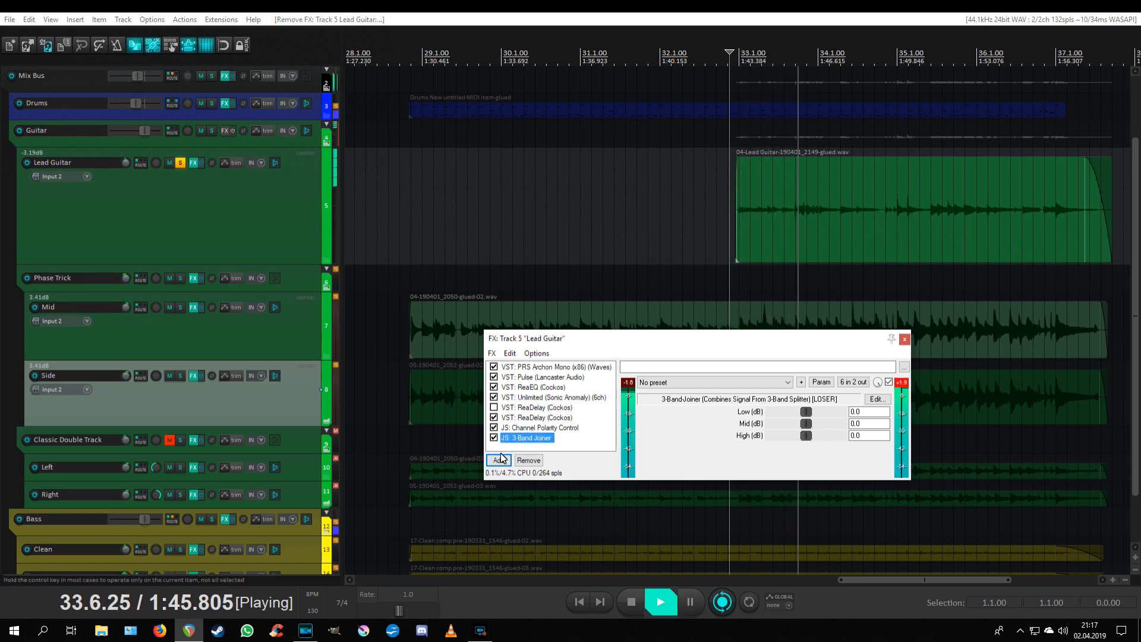
left_click(493, 418)
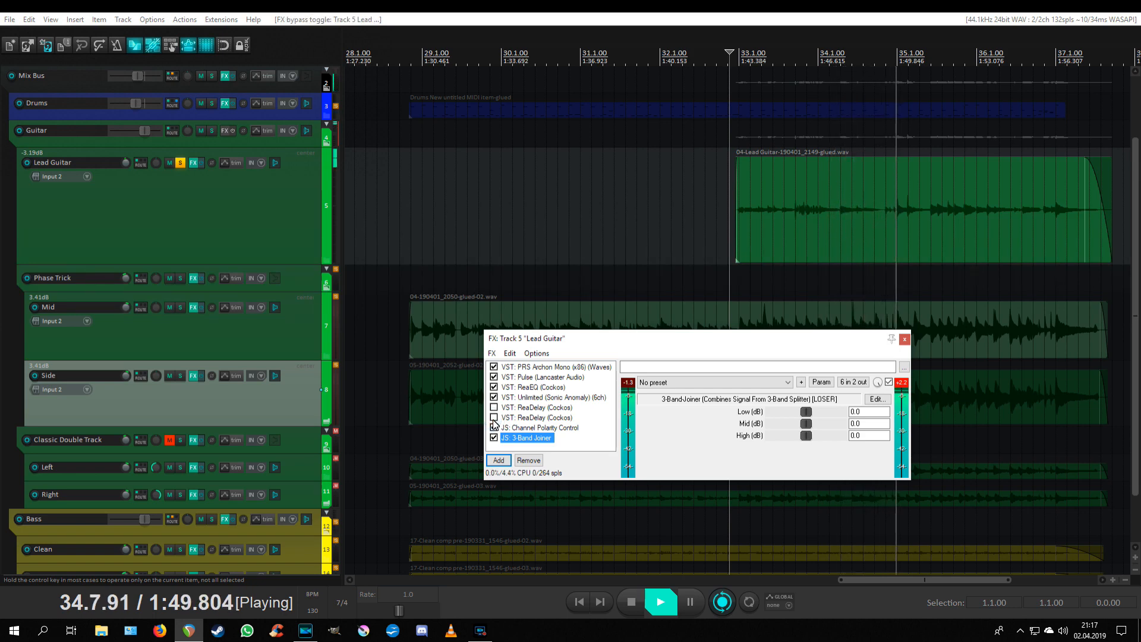
left_click(493, 418)
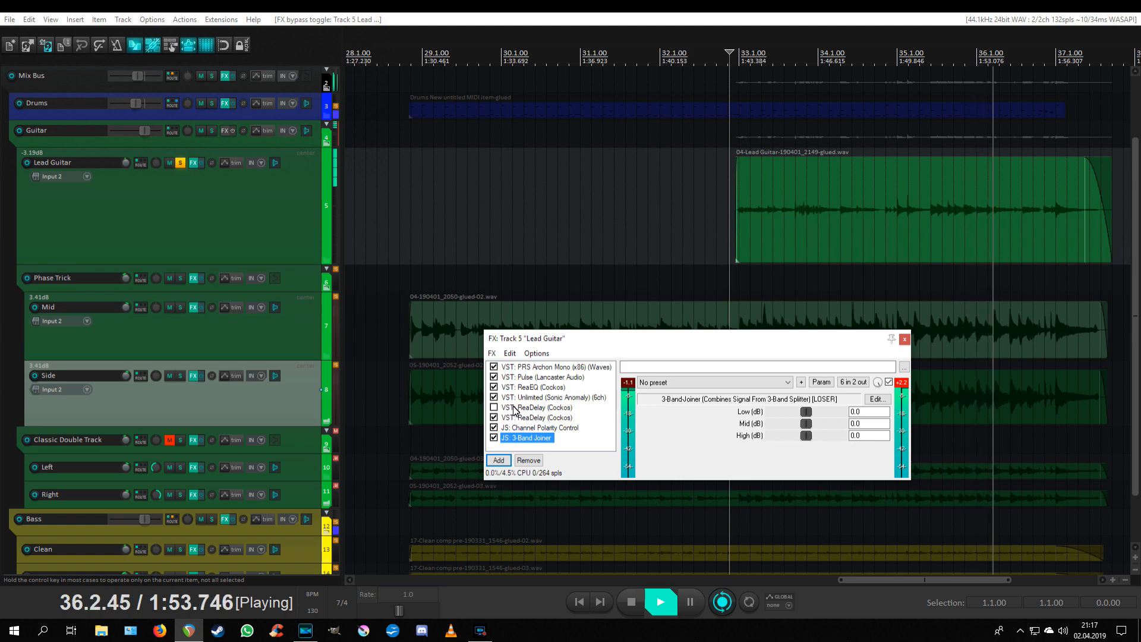
key("space")
left_click(514, 417)
- Show the master track and place the playback position within measure 33 on the Lead Guitar recording
key("ctrl+alt+m")
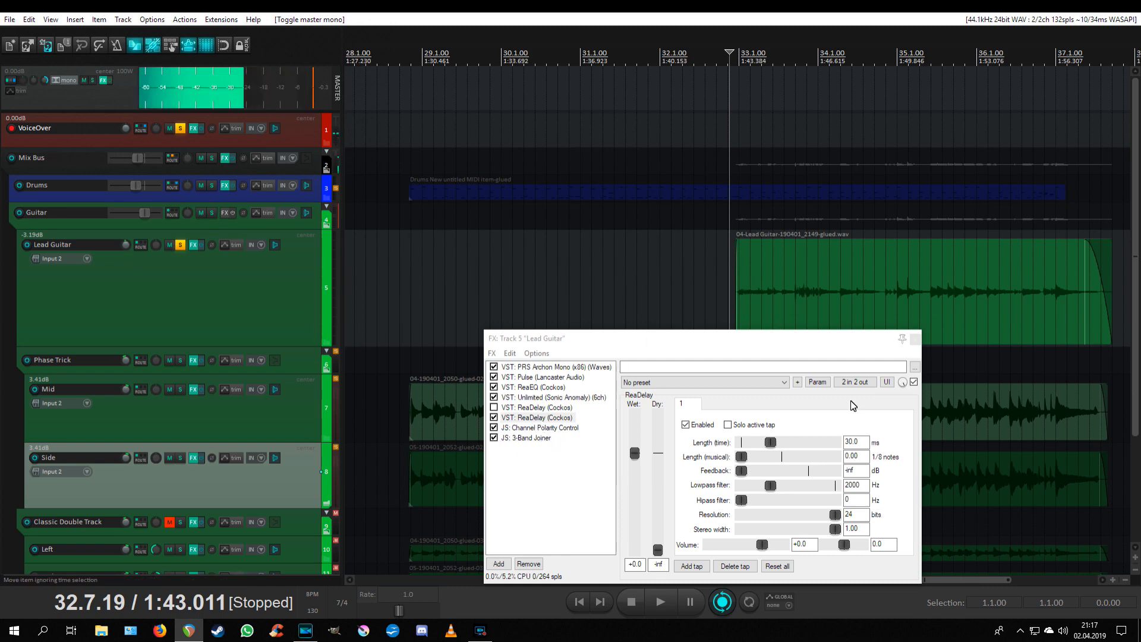
left_click(778, 293)
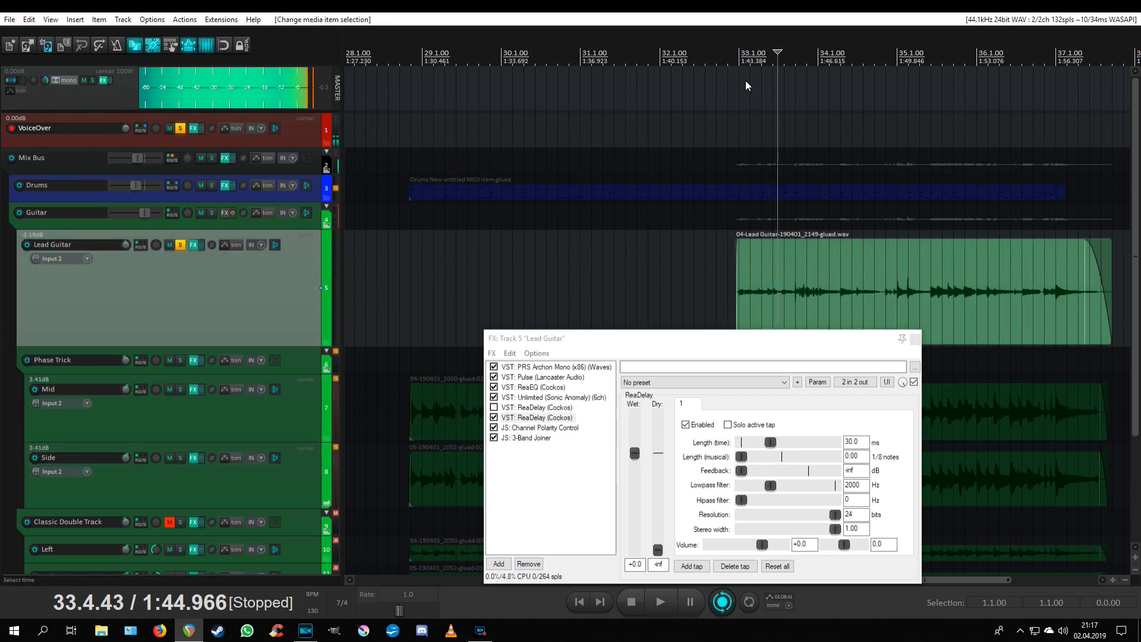
- Play the Lead Guitar from just before measure 33, switching the master output between mono and stereo for comparison, and leave it in stereo
left_click(733, 63)
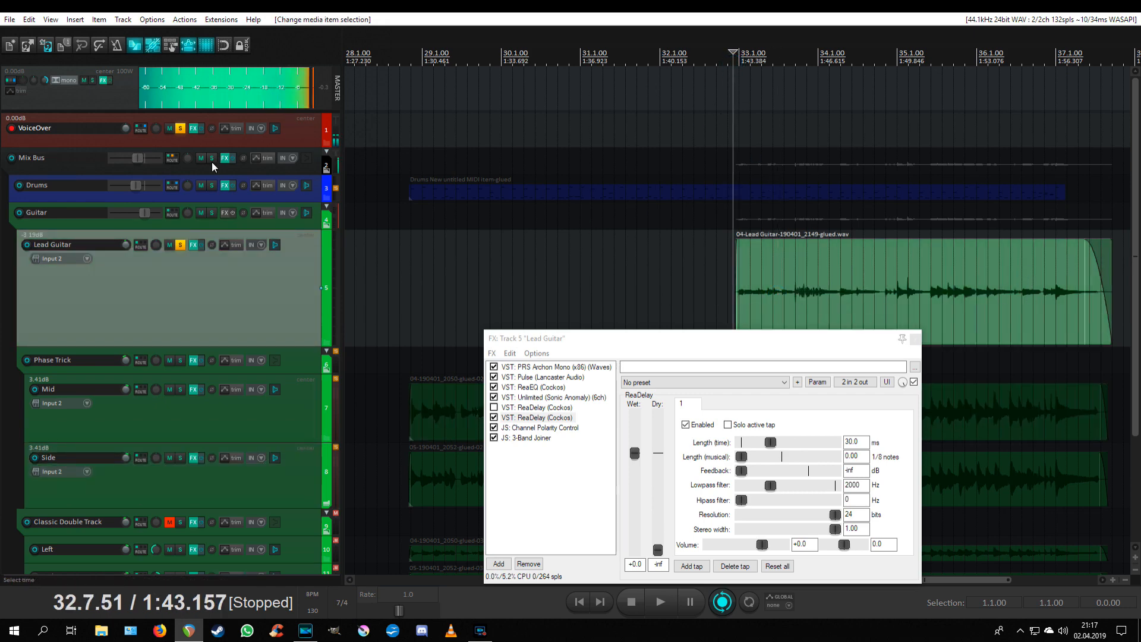
key("space")
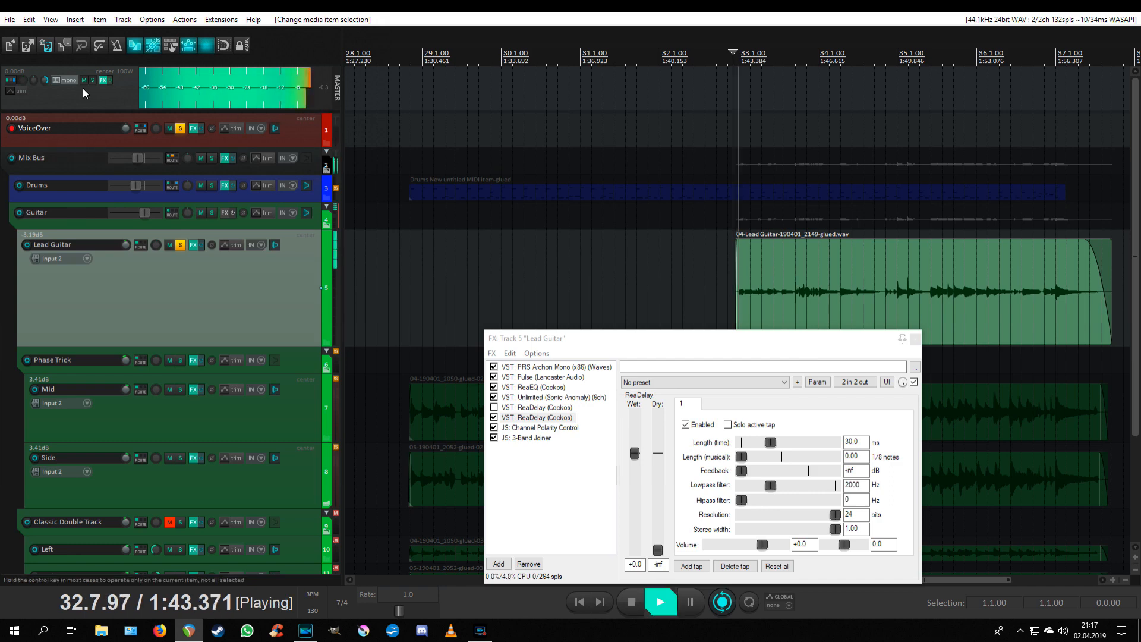
left_click(62, 80)
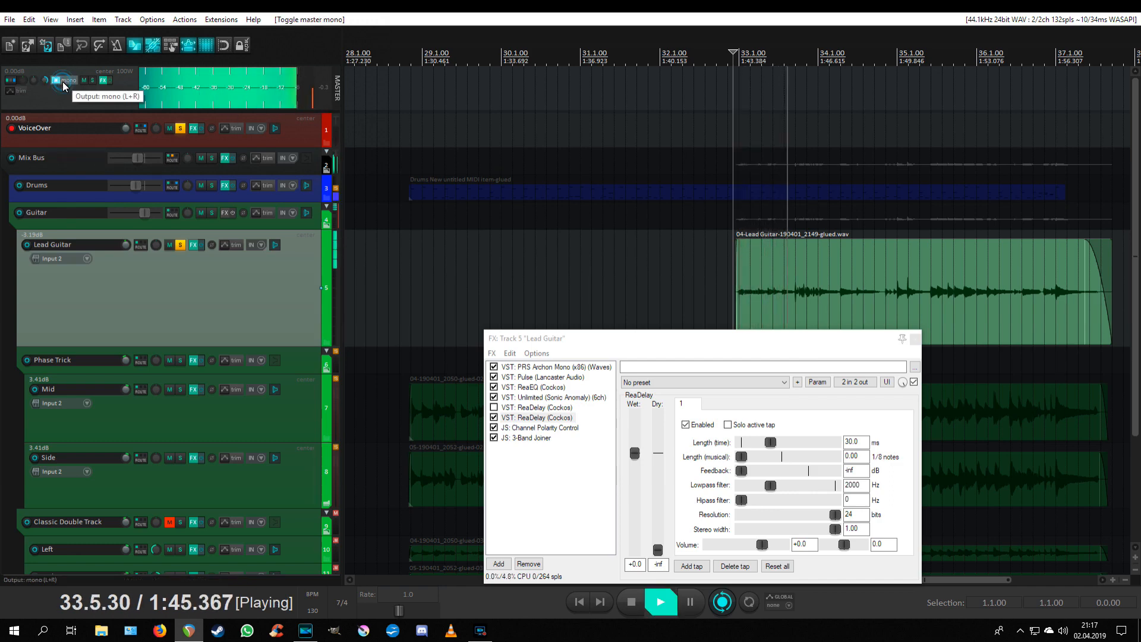
left_click(63, 81)
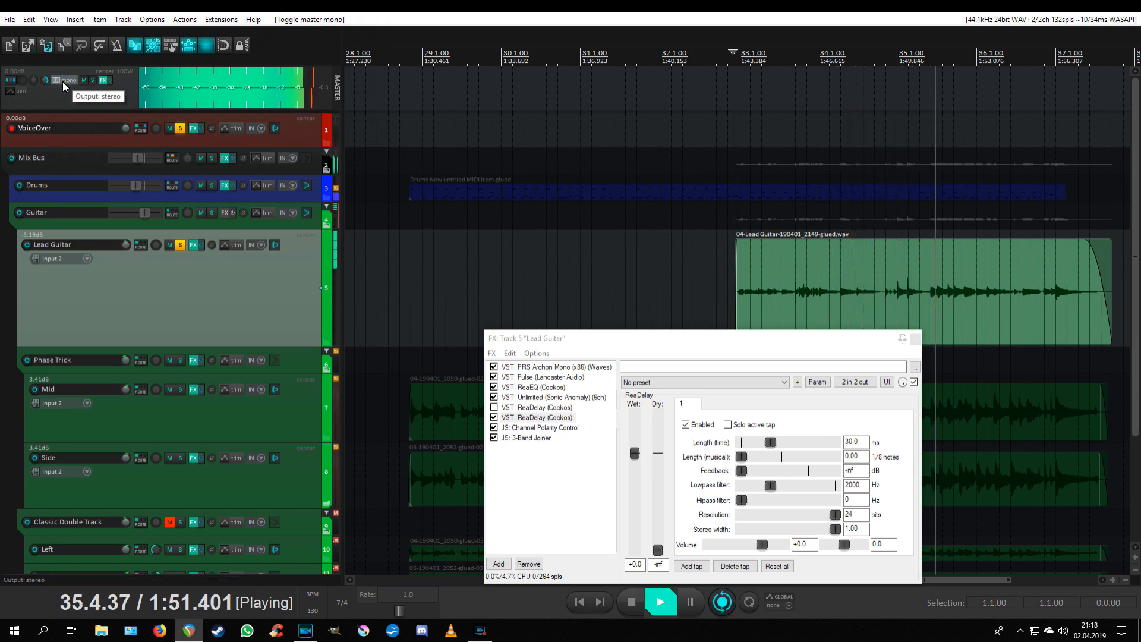
left_click(62, 81)
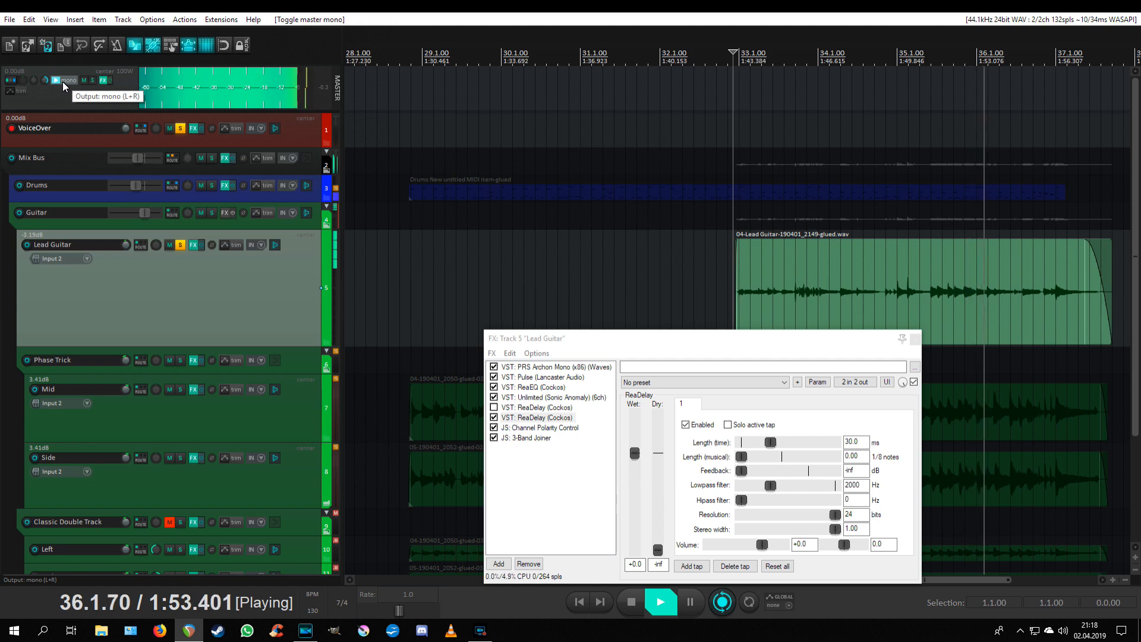
left_click(63, 81)
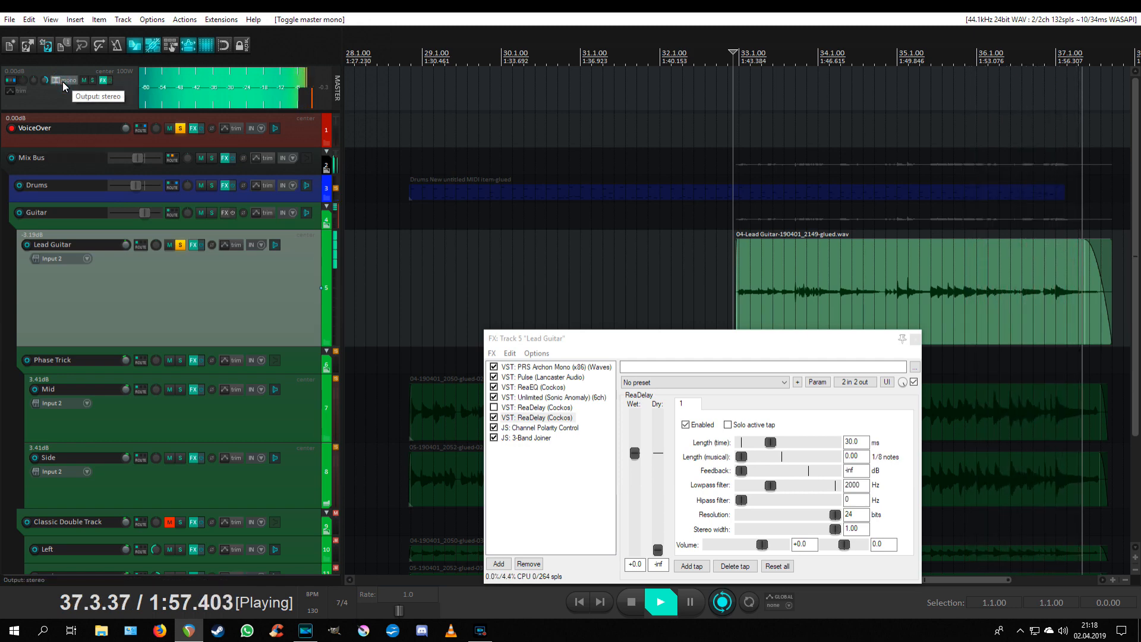
key("space")
- Play the Lead Guitar with the second ReaDelay's wet level lowered to -5 dB for comparison, and return it to 0.0 dB
left_click(542, 416)
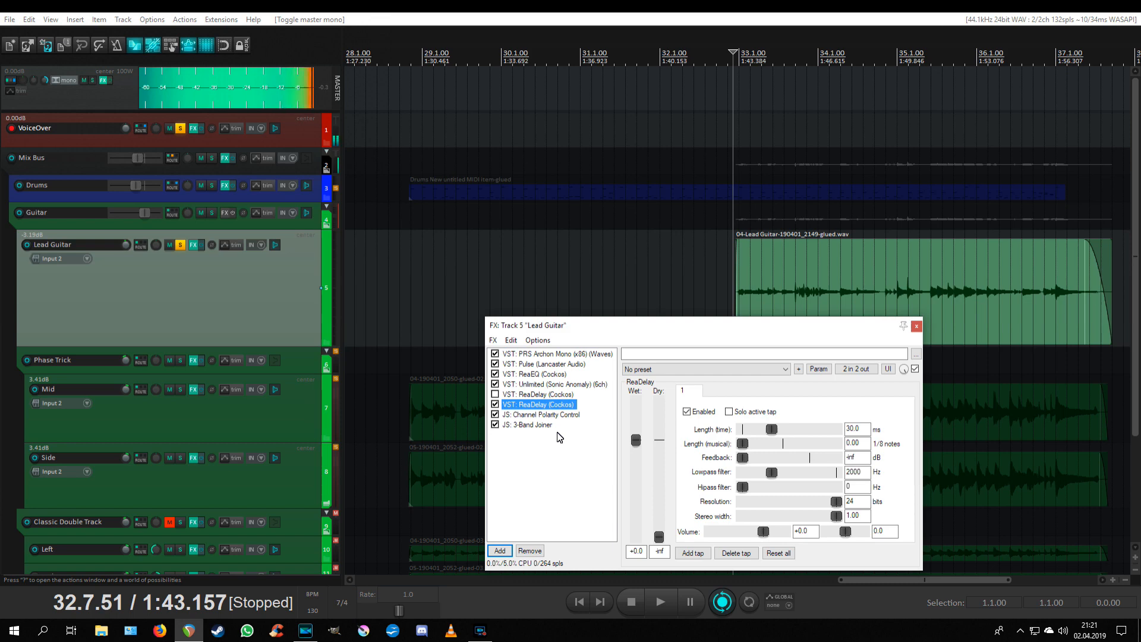
scroll(633, 430, "down", 5)
key("space")
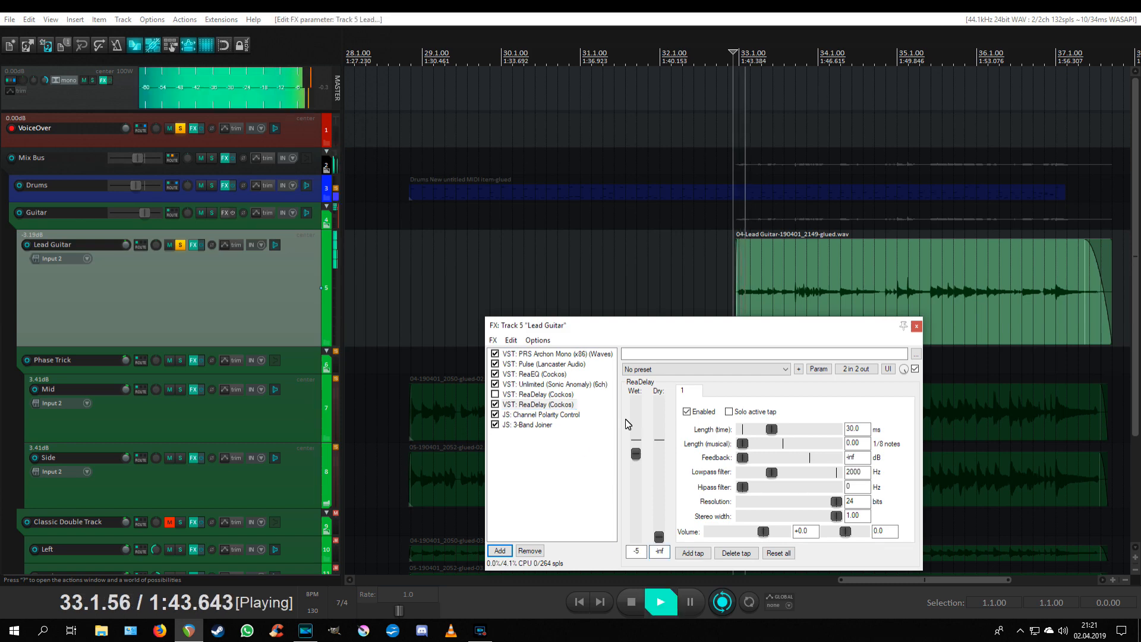
mouse_move(635, 454)
left_mouse_down()
mouse_move(637, 537)
mouse_move(641, 441)
left_mouse_up()
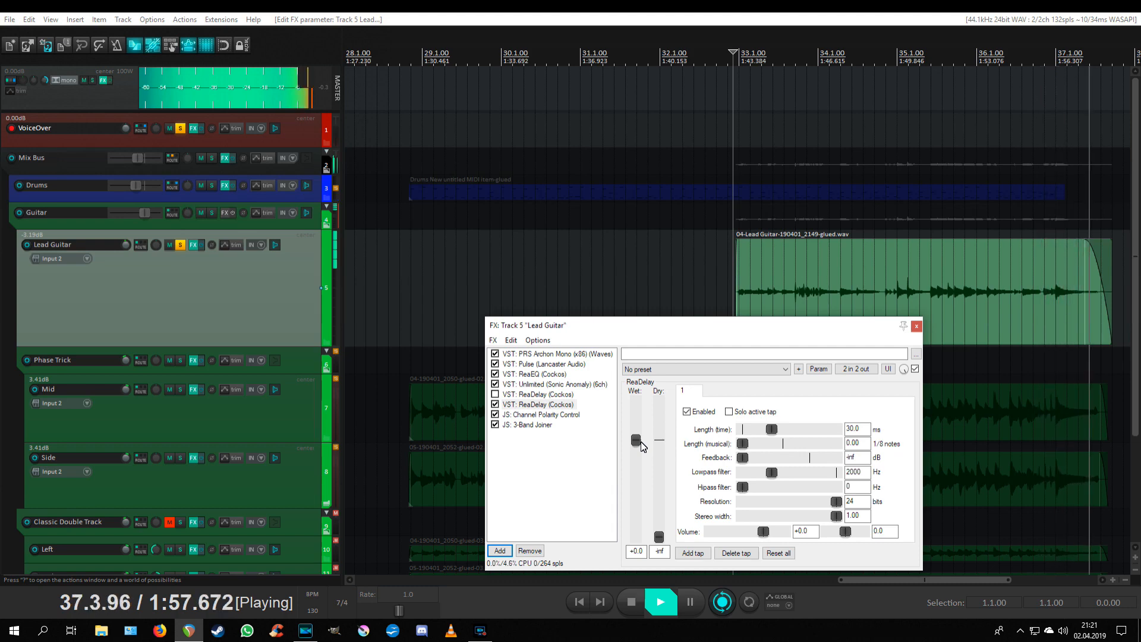
key("space")
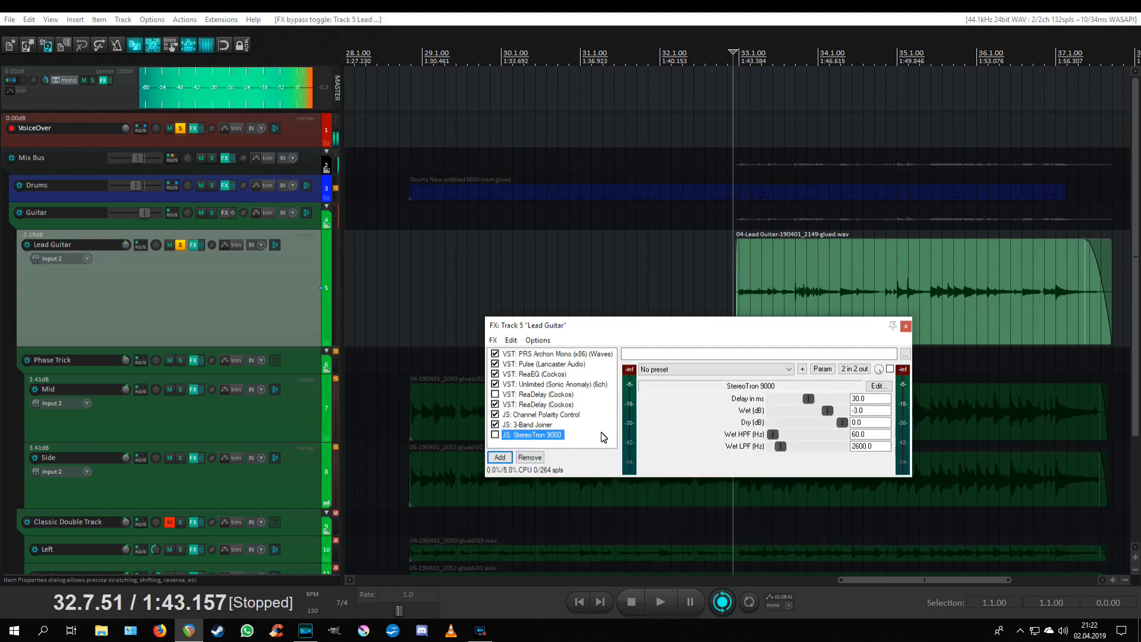
- Review the second ReaDelay, Channel Polarity Control and 3-Band Joiner on the Lead Guitar, including the joiner's pin routing
left_click(563, 405)
left_click(565, 414)
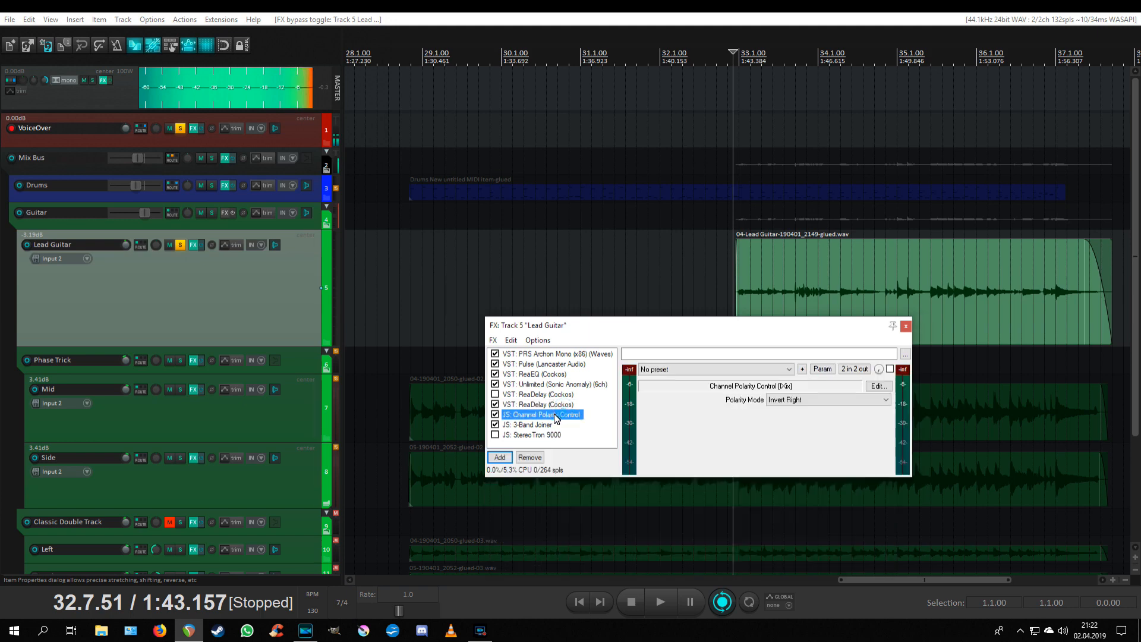
left_click(547, 424)
left_click(853, 373)
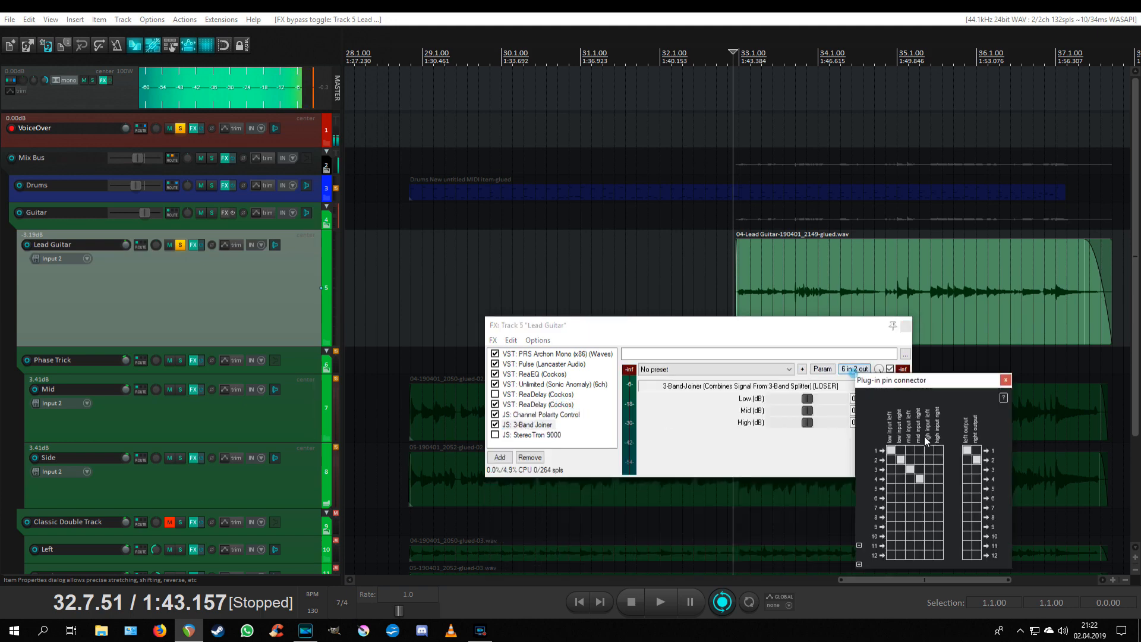
left_click(1015, 383)
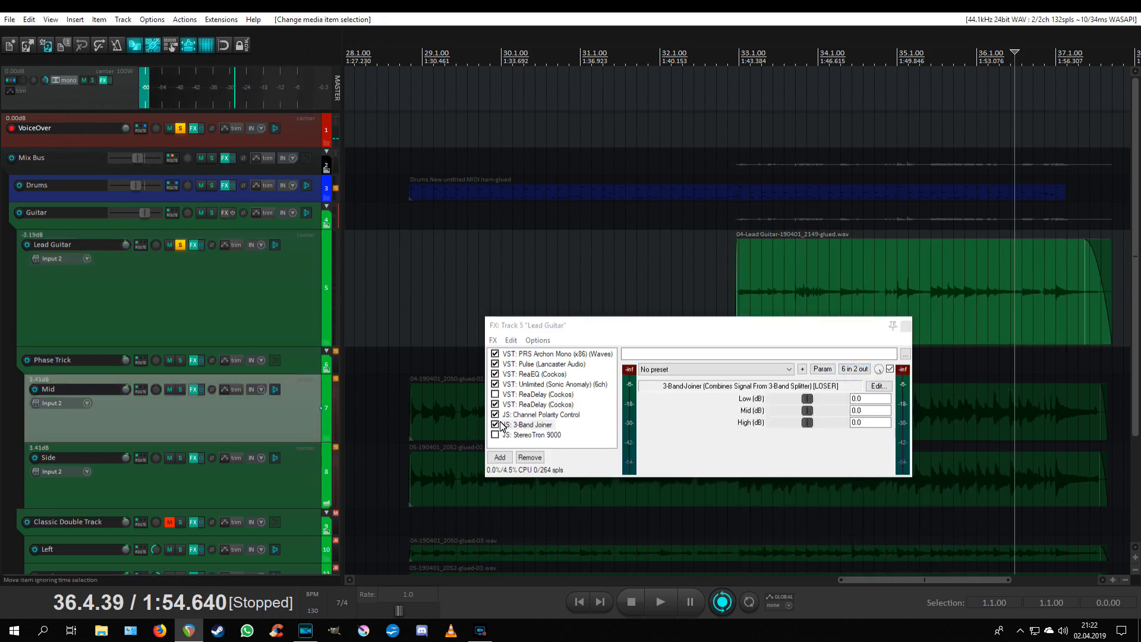
- Remove the second ReaDelay, Channel Polarity Control and 3-Band Joiner from the Lead Guitar's effects chain, keeping StereoTron 9000
left_click(512, 435)
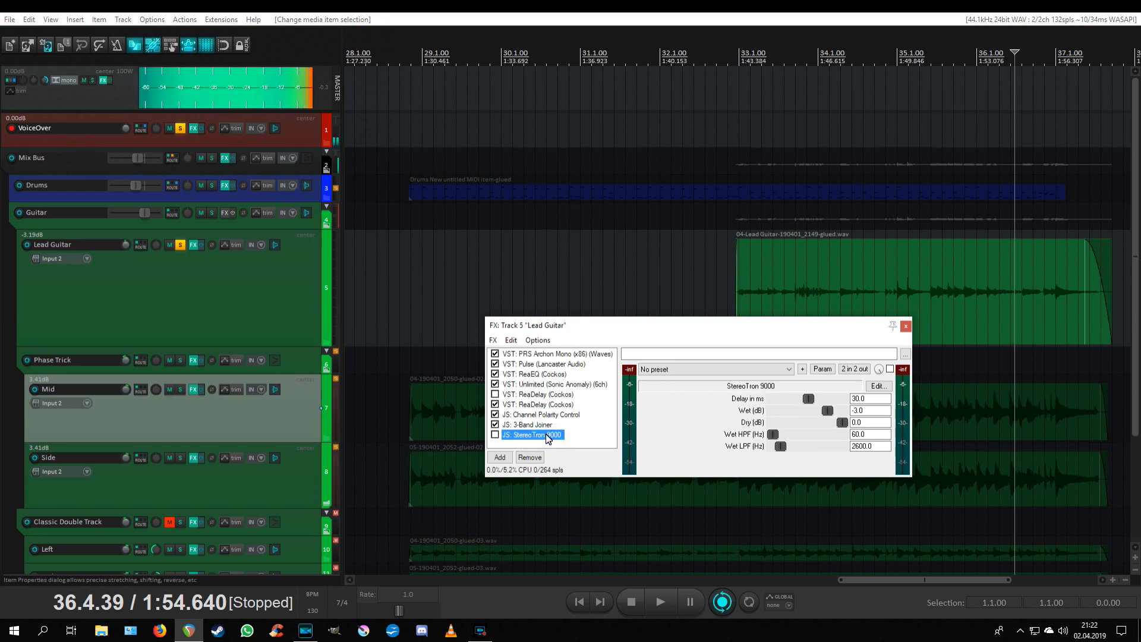
left_click(512, 425)
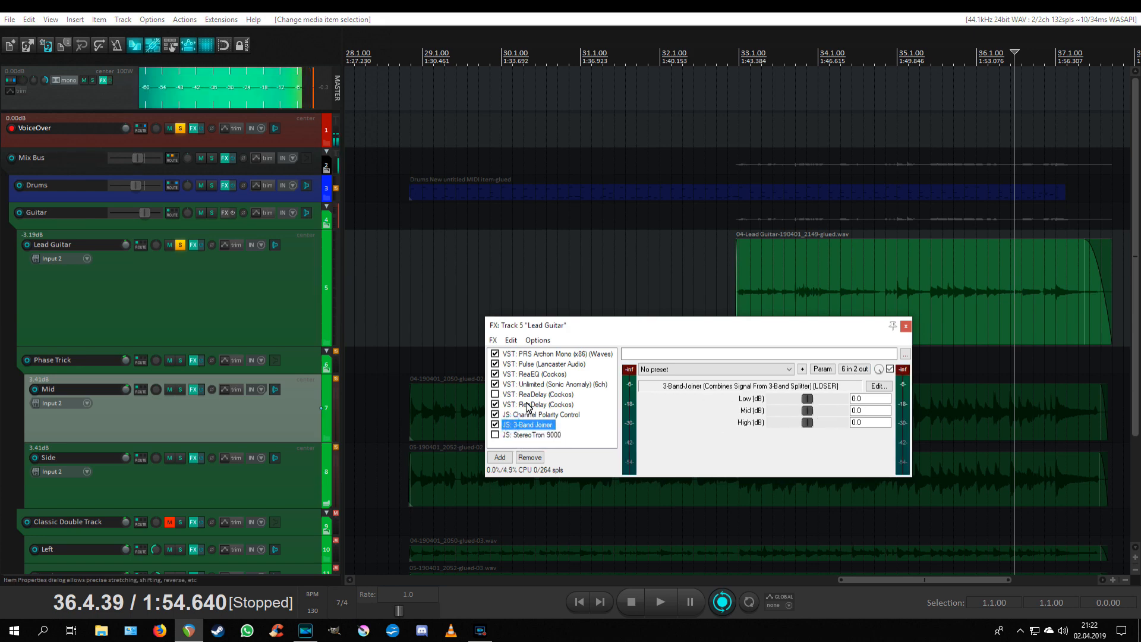
left_click(528, 405, "shift")
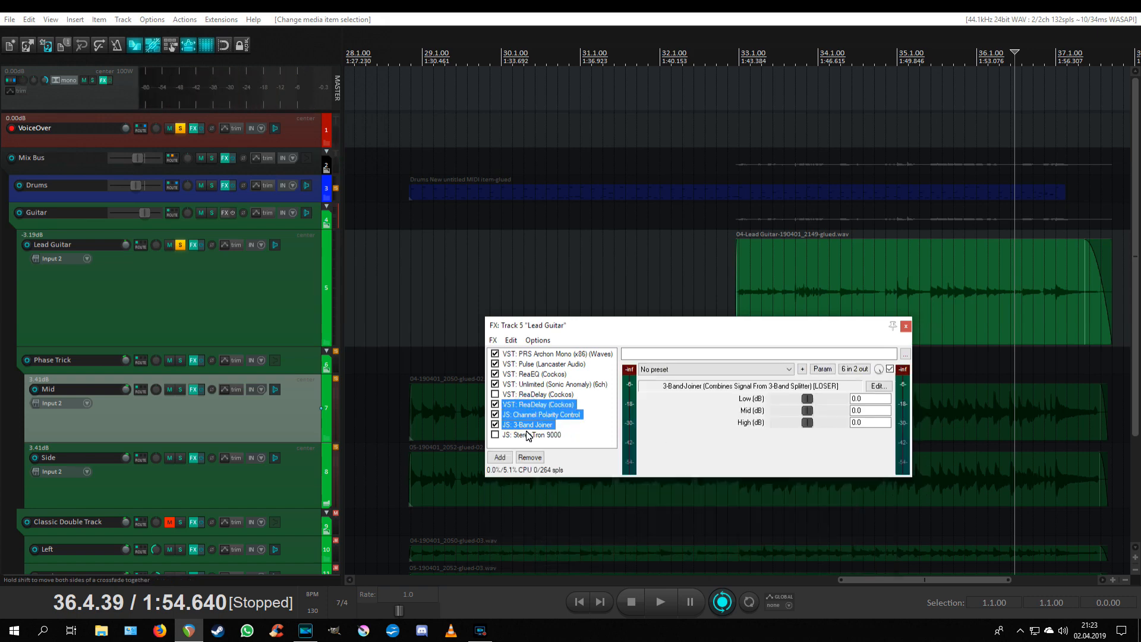
key("Delete")
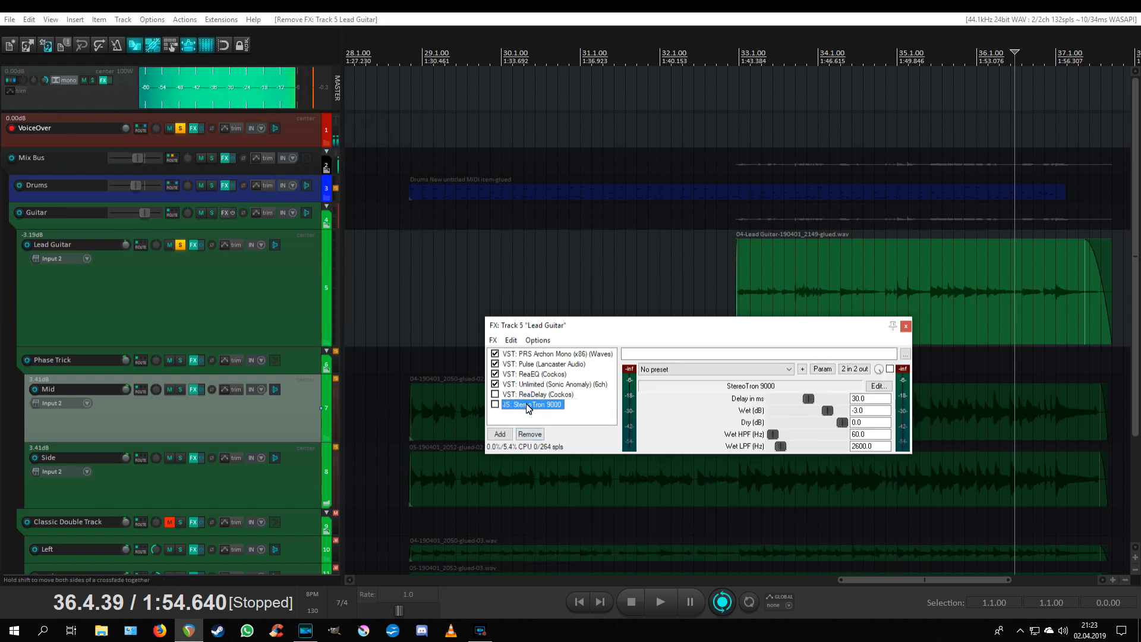